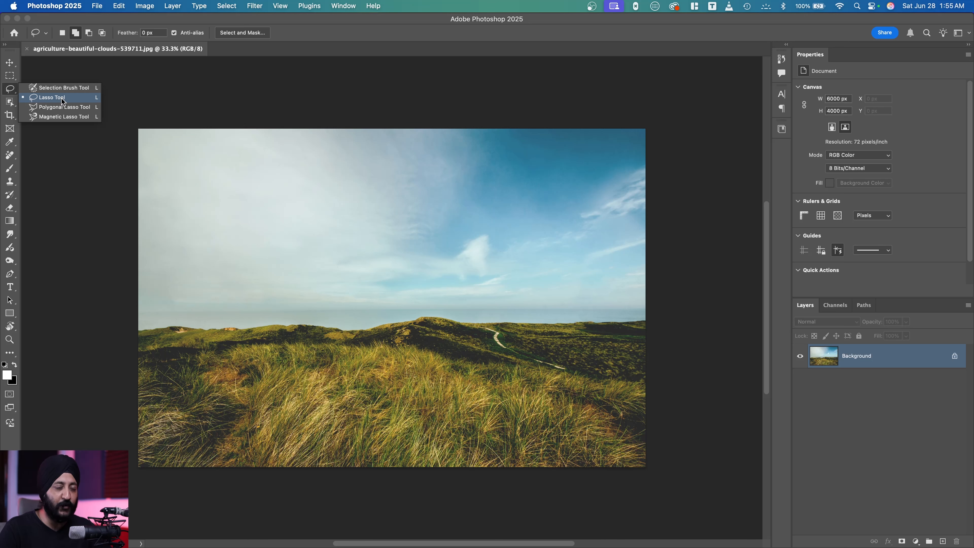
Lasso a rounded area of about 4227 by 2894 px across sky and grass, and convert the Background to a regular layer.
click(62, 101)
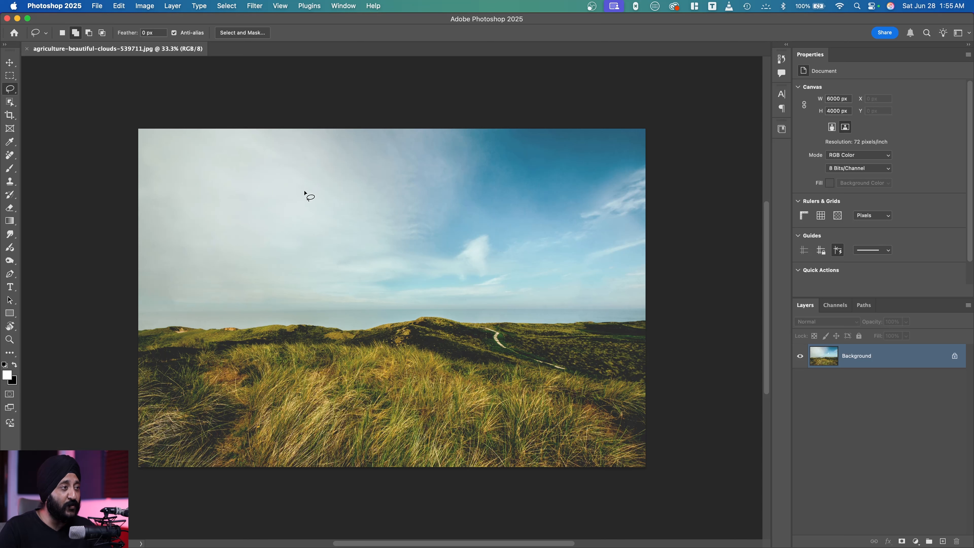
mouse_move(282, 204)
mouse_down()
mouse_move(368, 184)
mouse_move(479, 194)
mouse_move(518, 224)
mouse_move(559, 294)
mouse_move(542, 360)
mouse_move(495, 402)
mouse_move(455, 419)
mouse_move(312, 427)
mouse_move(271, 415)
mouse_move(225, 390)
mouse_move(206, 362)
mouse_move(206, 314)
mouse_move(286, 203)
mouse_up()
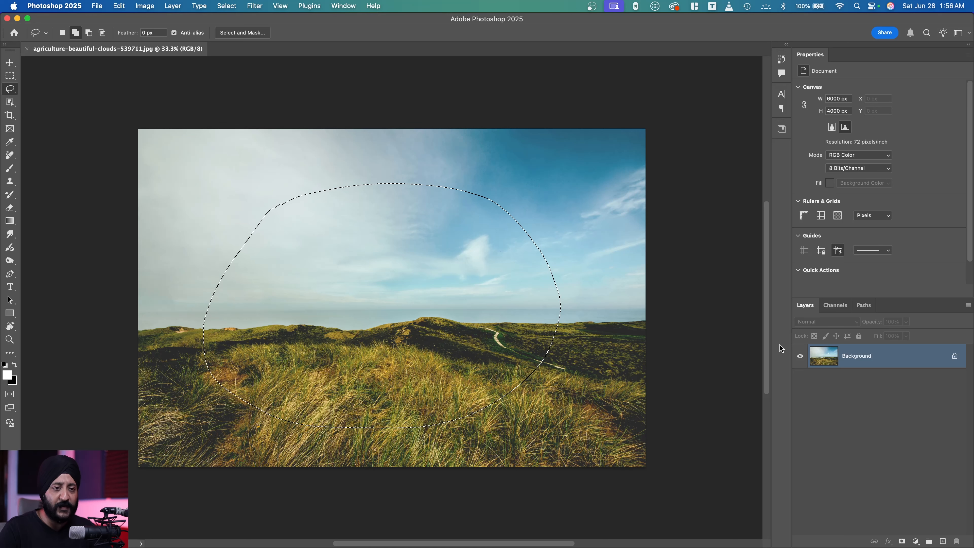
double_click(896, 359)
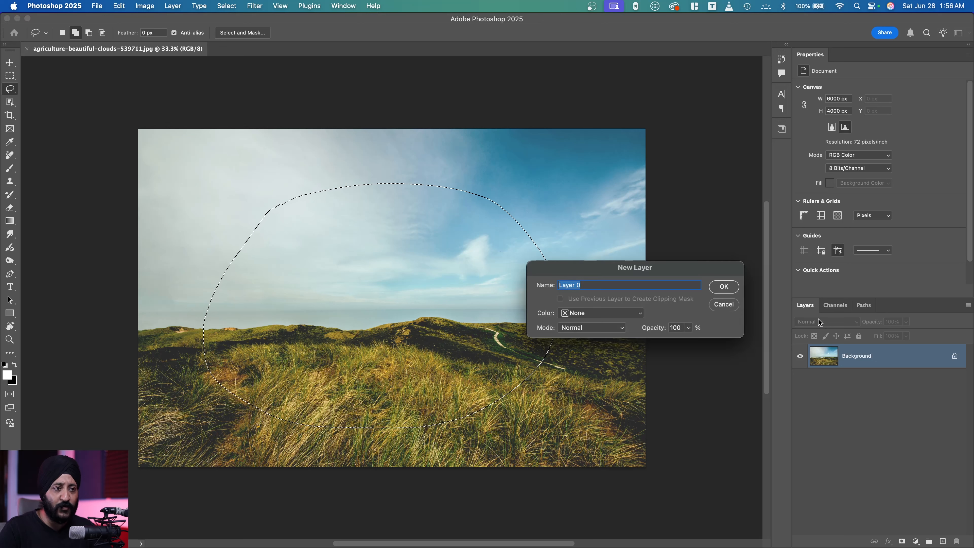
click(731, 288)
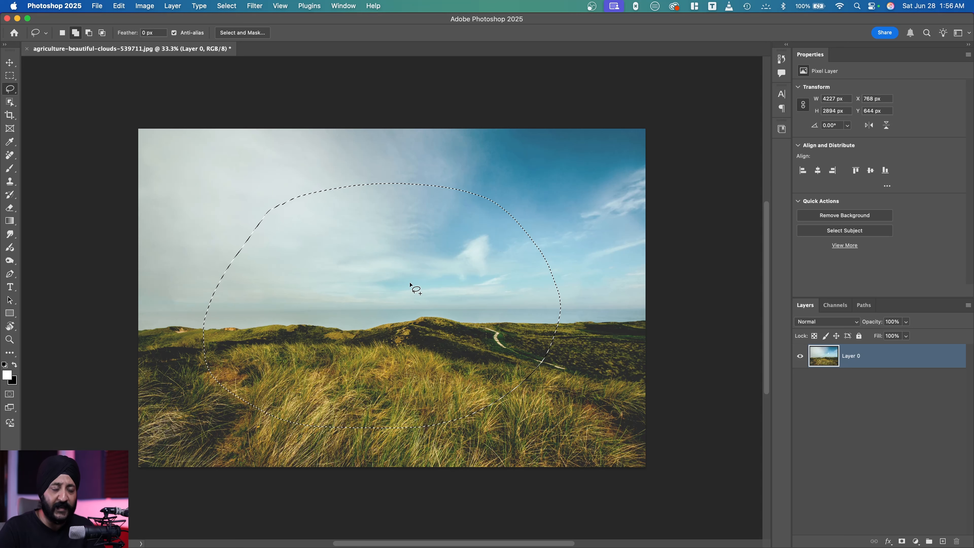
Delete the selected area's pixels and deselect, and undo both changes.
key(Delete)
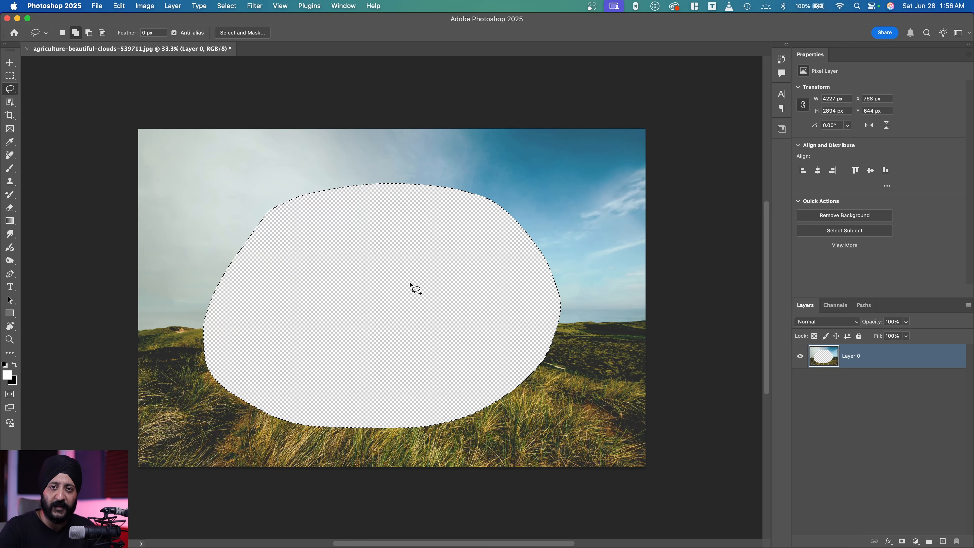
key(super+d)
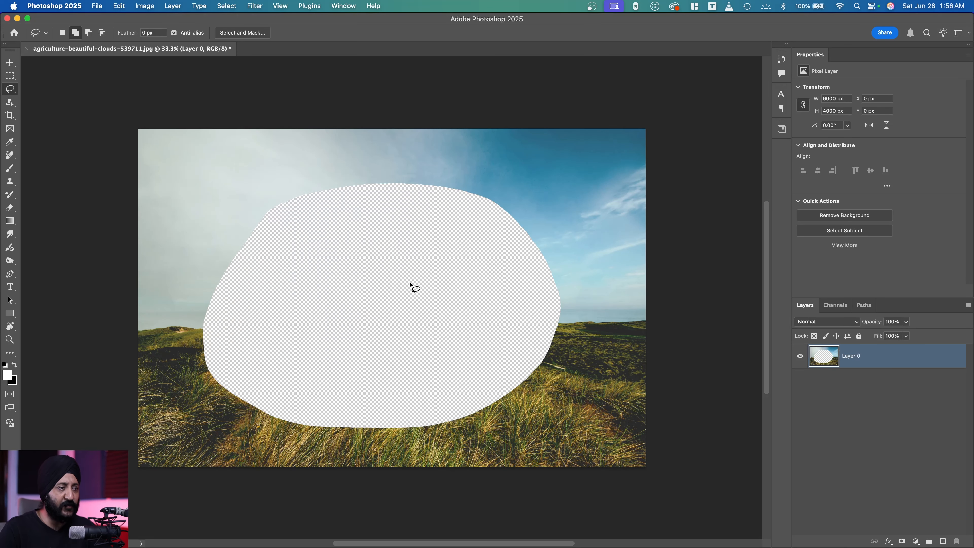
key(super+z)
key(super+z)
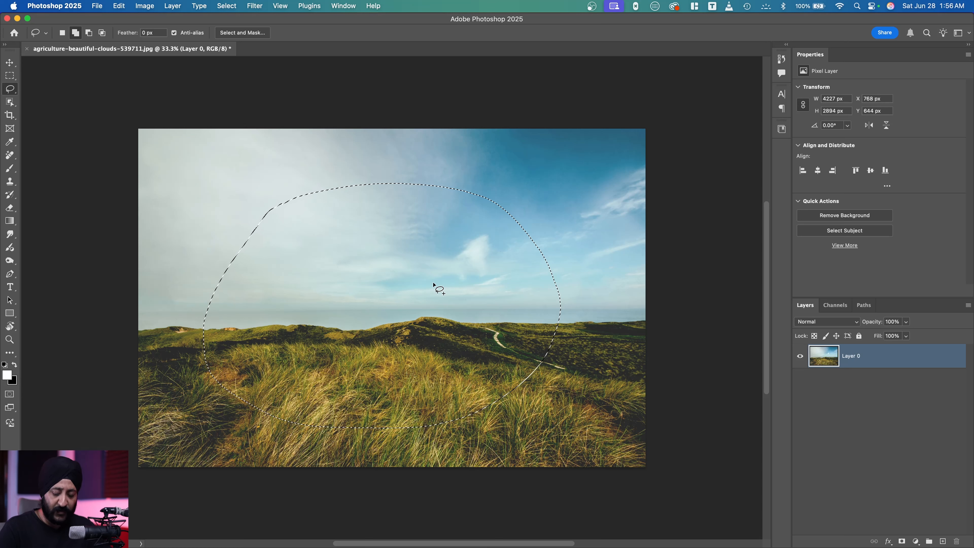
Try filling the selection with the white foreground colour and with the black background colour, undoing each fill.
key(alt)
key(alt+BackSpace)
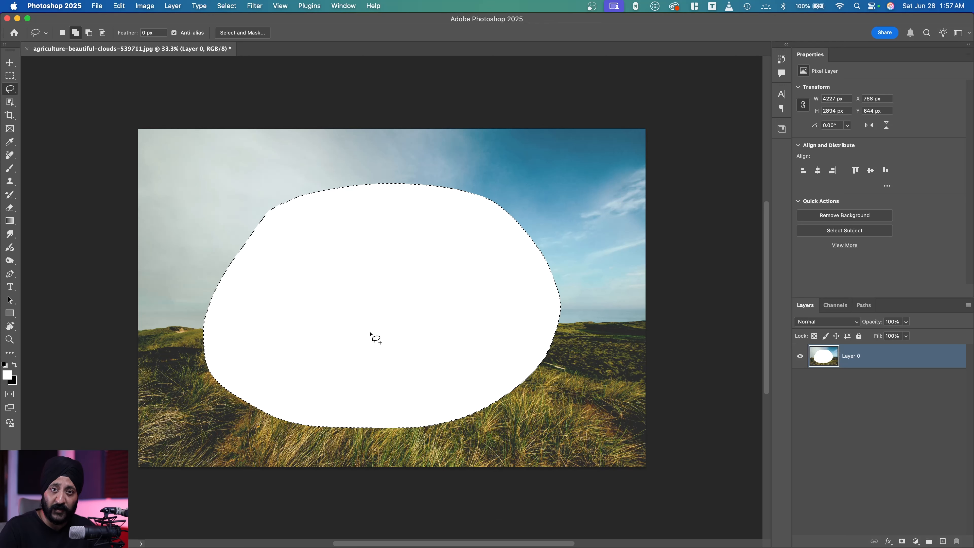
key(super+z)
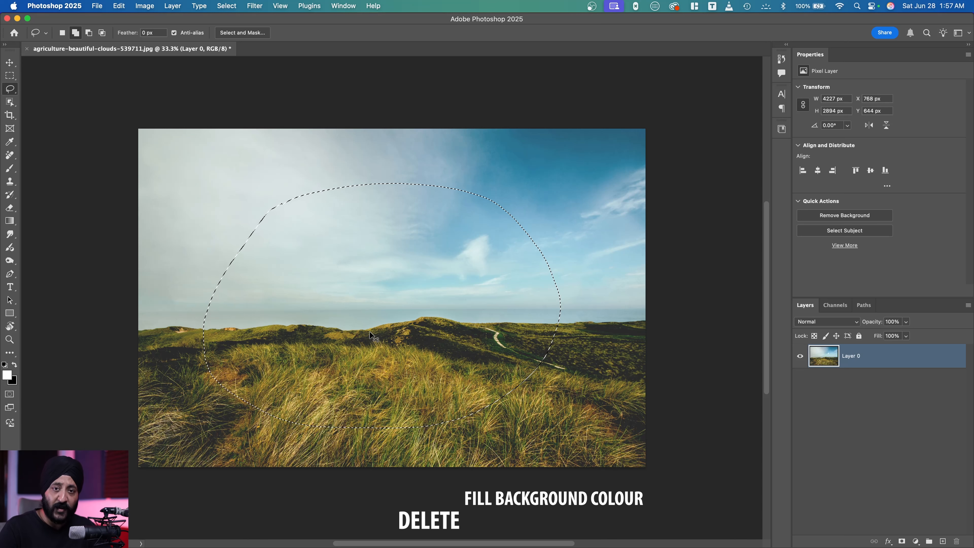
key(super+BackSpace)
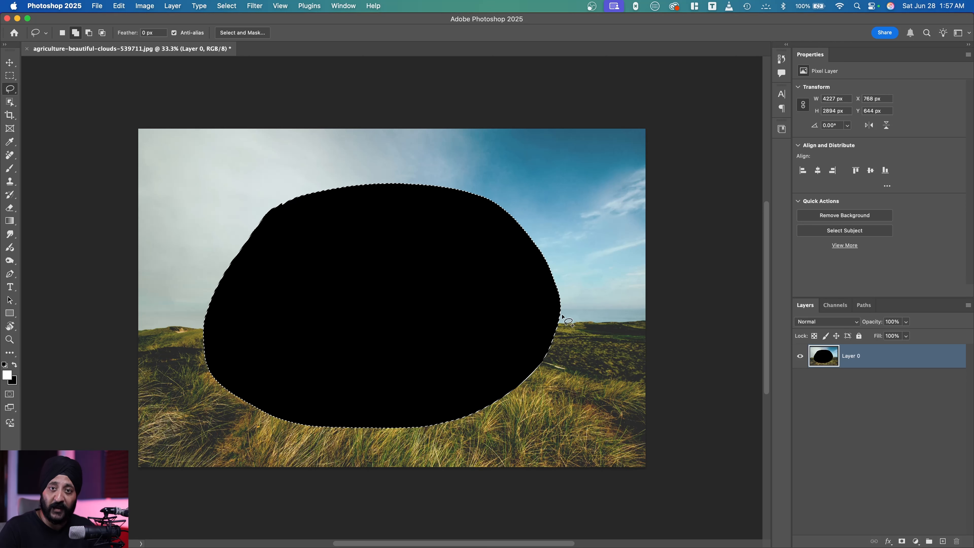
key(super+z)
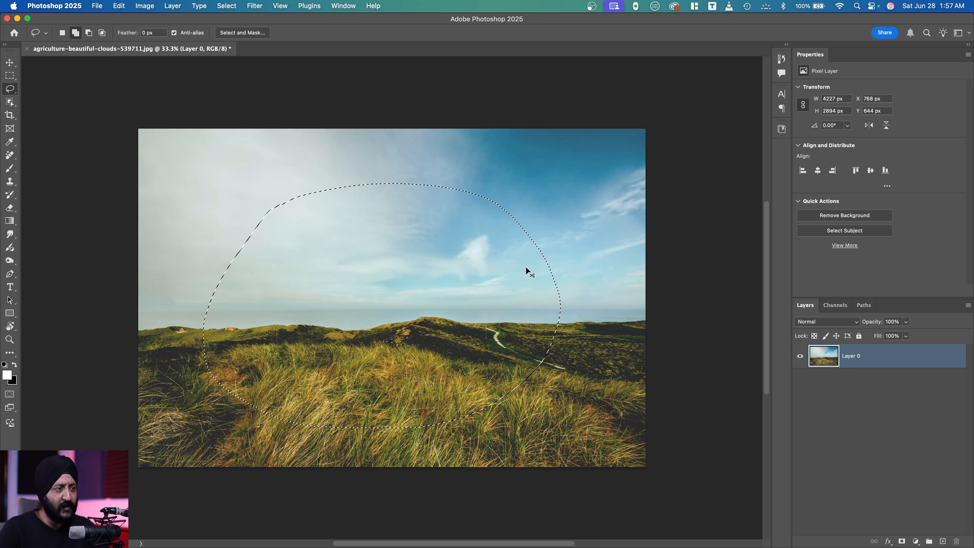
Try brightening only the selected area by raising the midtones in Curves, and cancel the adjustment.
key(super+m)
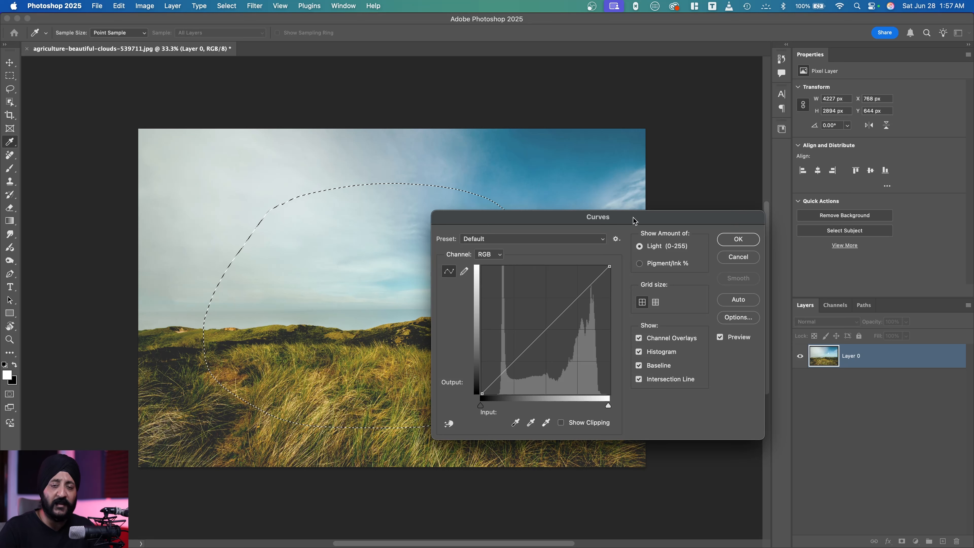
drag(634, 219, 699, 182)
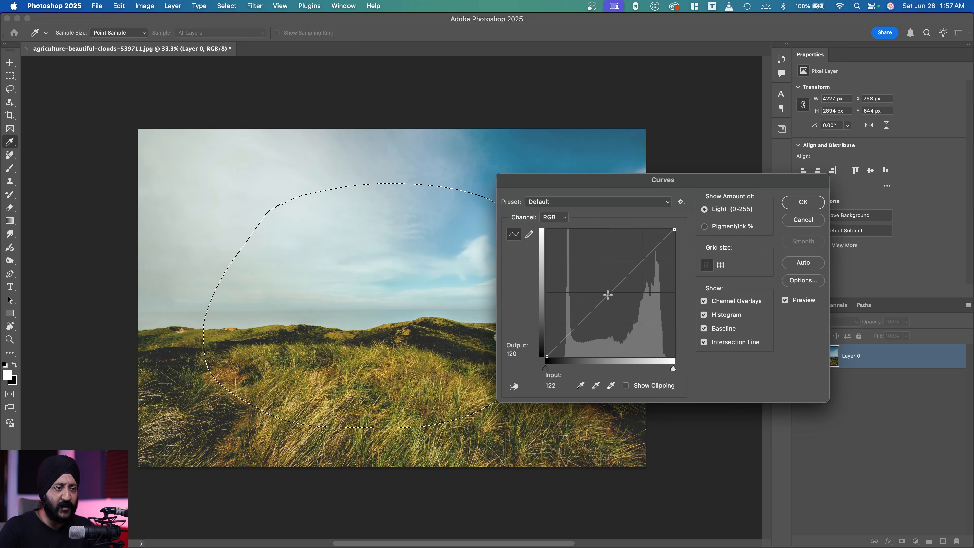
click(609, 296)
drag(608, 295, 600, 263)
click(803, 220)
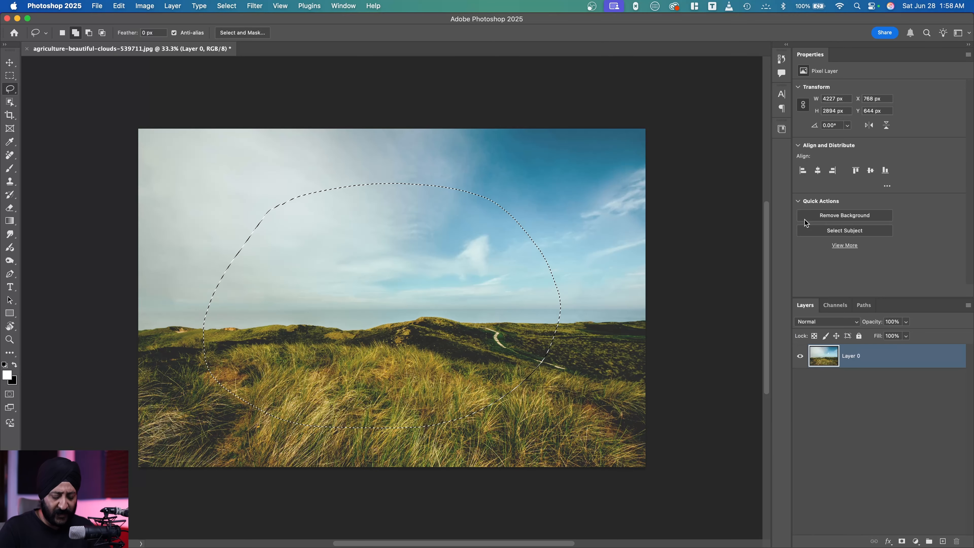
Deselect and try darkening the whole photo in Curves with a midtone point at about input 164, output 67, and cancel.
key(super+d)
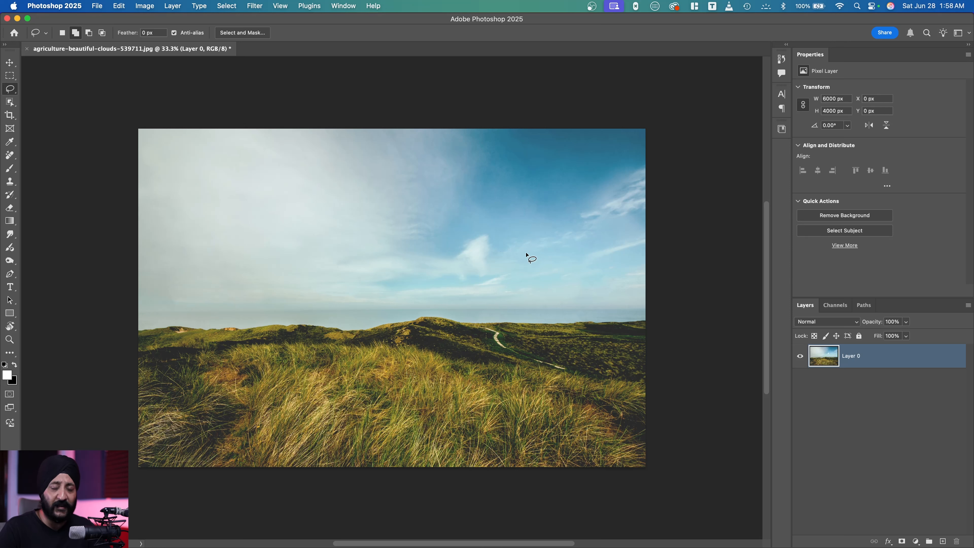
key(super+m)
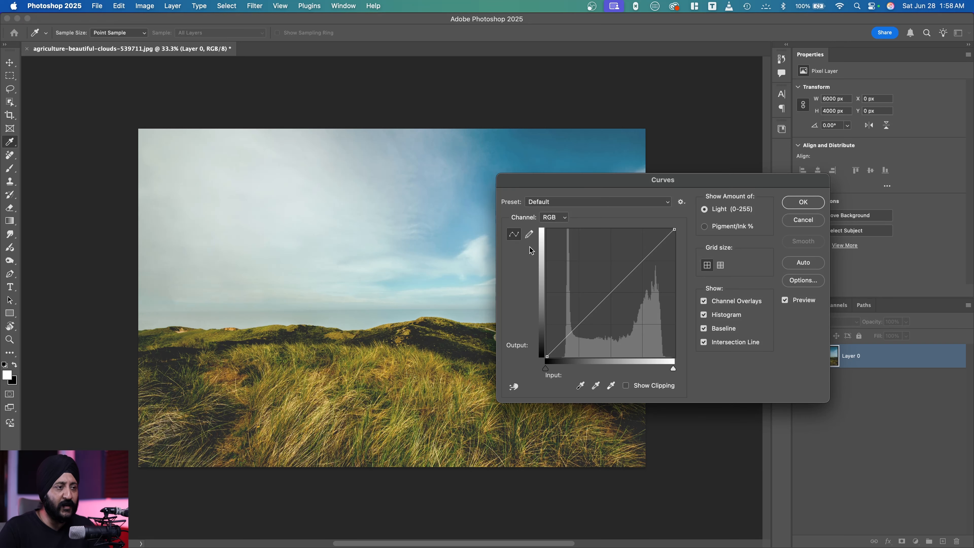
drag(612, 291, 629, 322)
key(Delete)
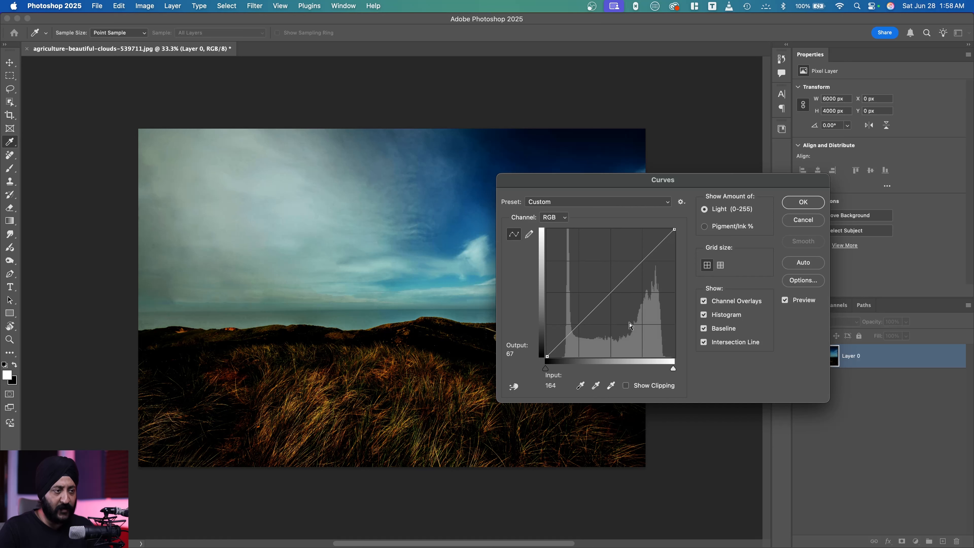
click(807, 224)
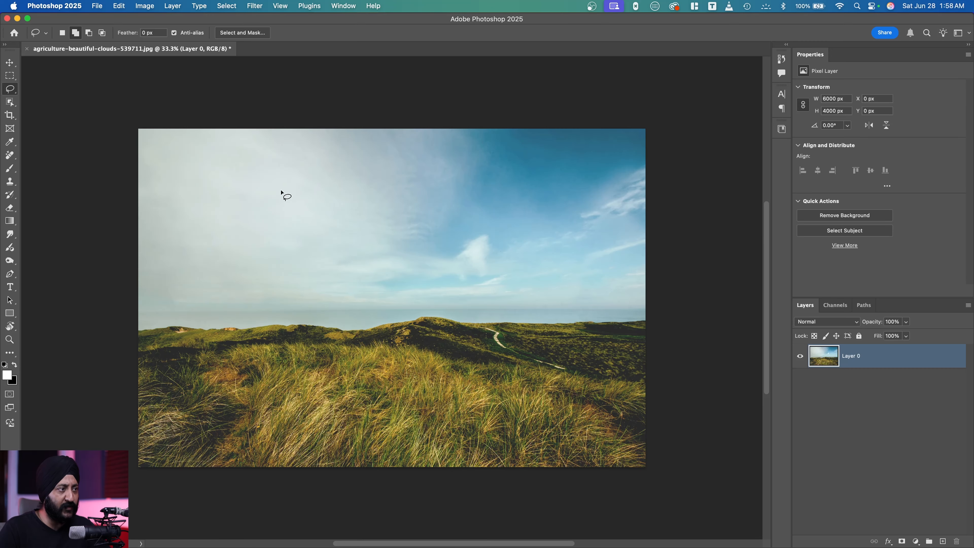
Try darkening a lassoed oval area of about 3768 by 2719 px with Curves at input 146, output 103, discarding adjustment and selection.
mouse_move(426, 165)
mouse_down()
mouse_move(516, 184)
mouse_move(583, 260)
mouse_move(570, 333)
mouse_move(473, 392)
mouse_up()
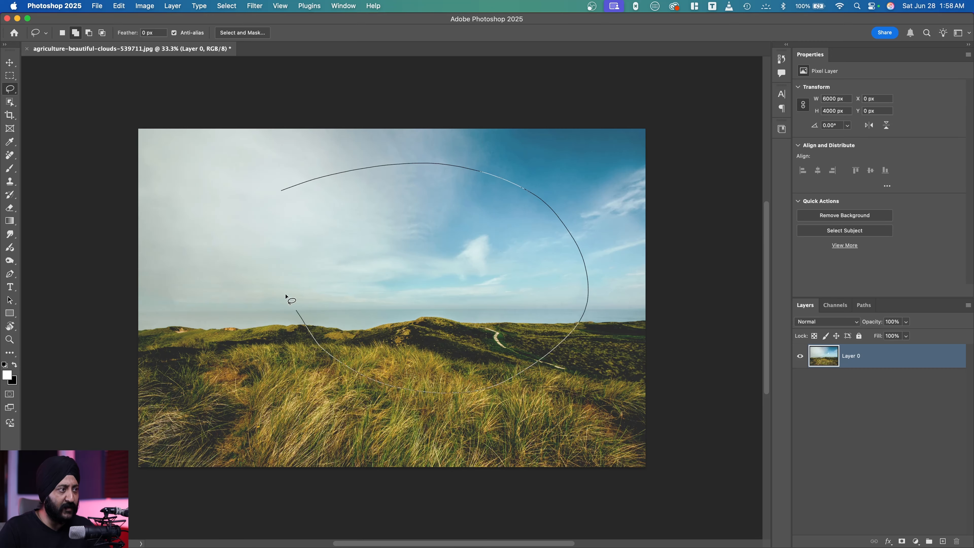
drag(283, 191, 283, 190)
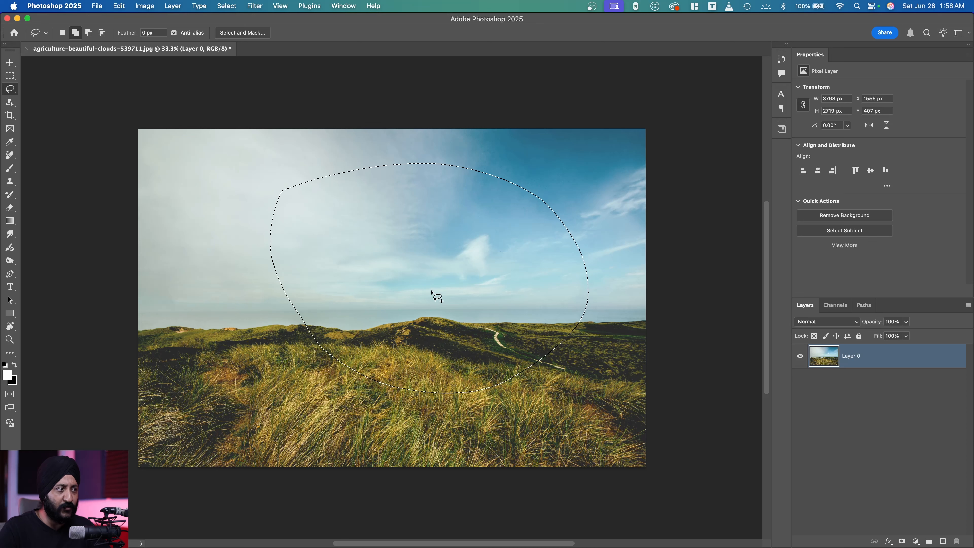
key(super+m)
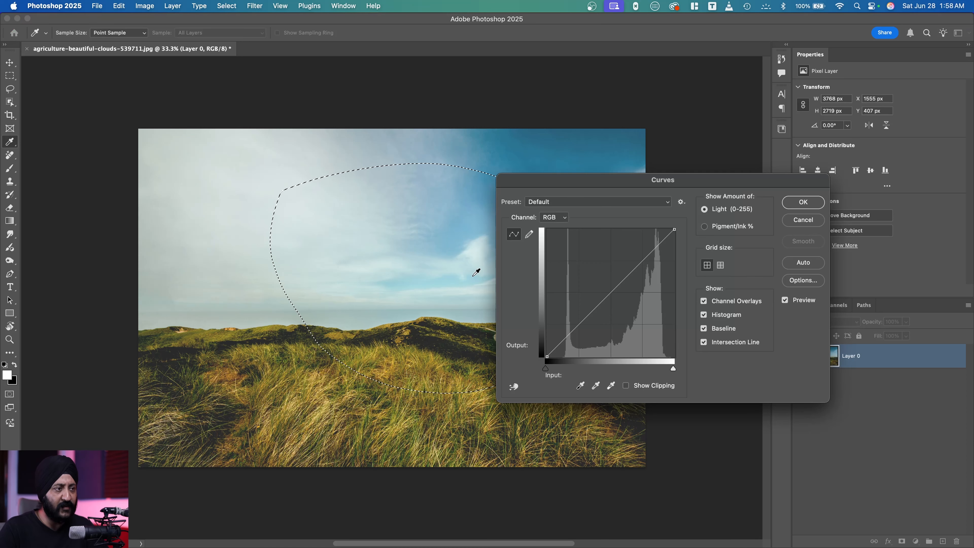
mouse_move(614, 292)
mouse_down()
mouse_move(617, 301)
mouse_move(611, 284)
mouse_move(626, 317)
mouse_move(615, 295)
mouse_move(620, 305)
mouse_up()
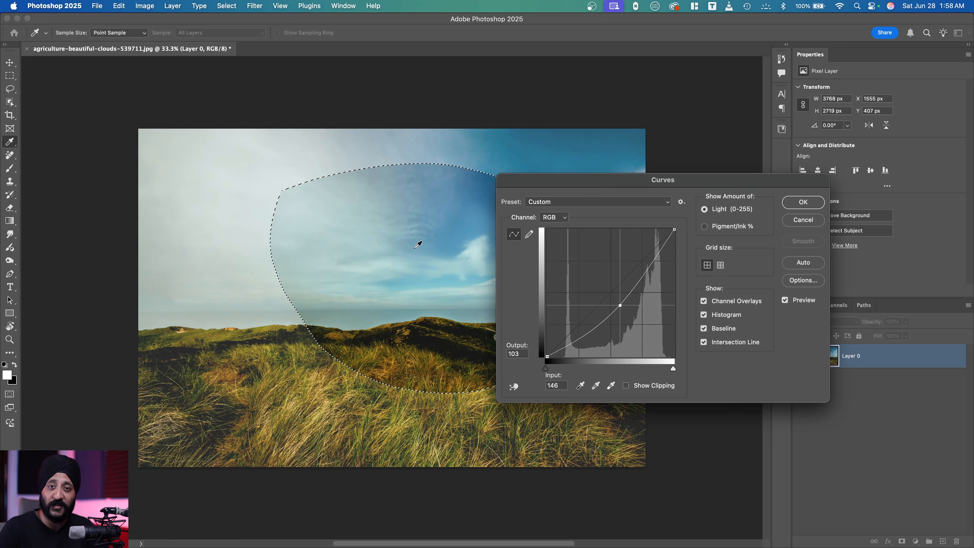
click(797, 222)
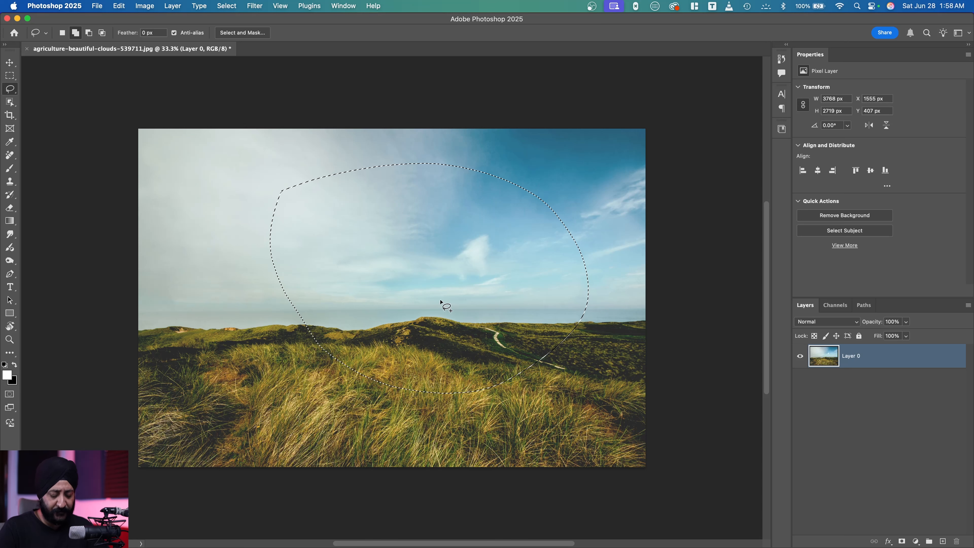
key(super+d)
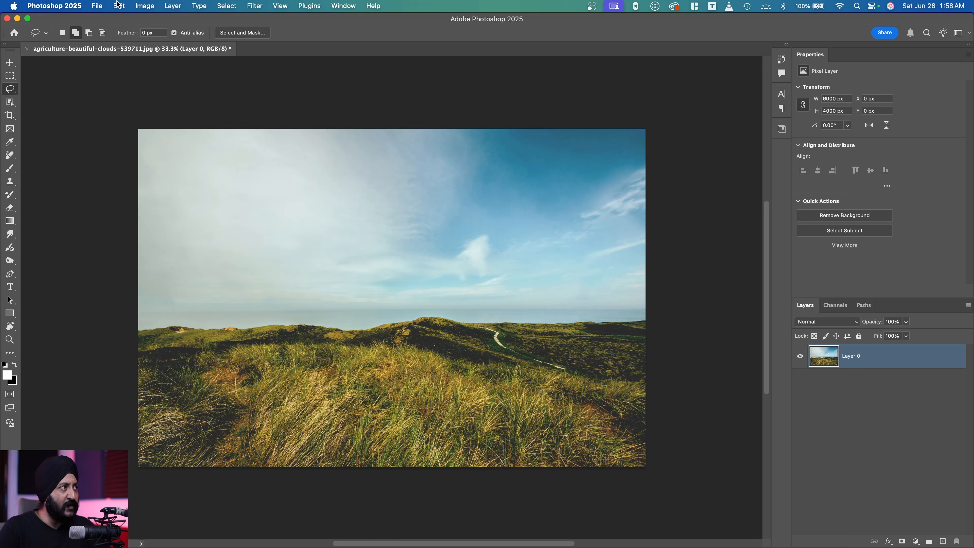
Open adolescent-beauty-black-and-white-532363.jpg from the For Editing folder.
click(101, 7)
click(111, 29)
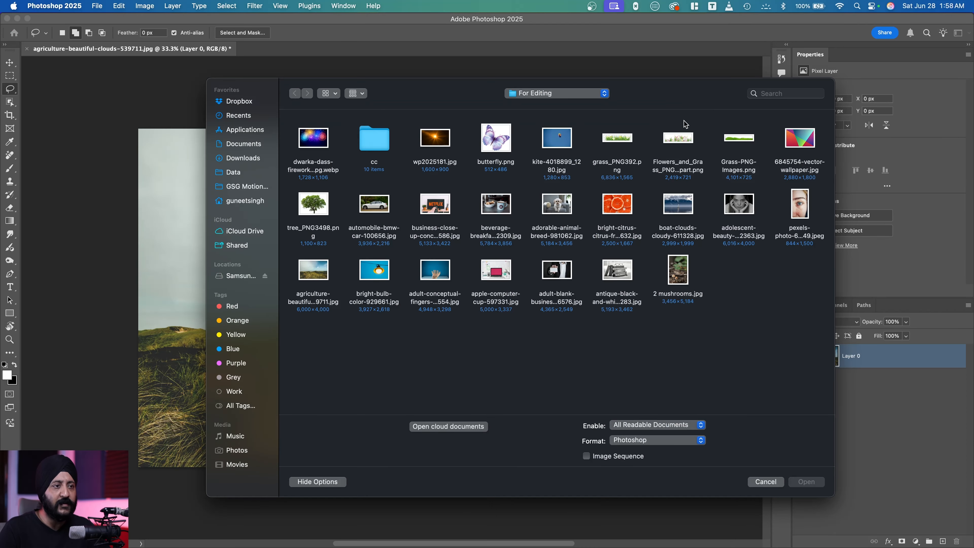
click(740, 203)
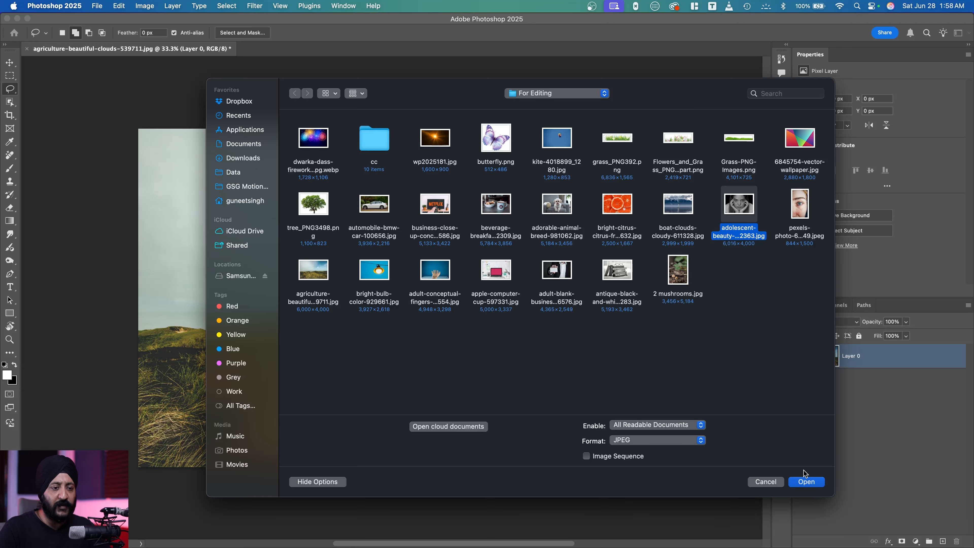
click(806, 481)
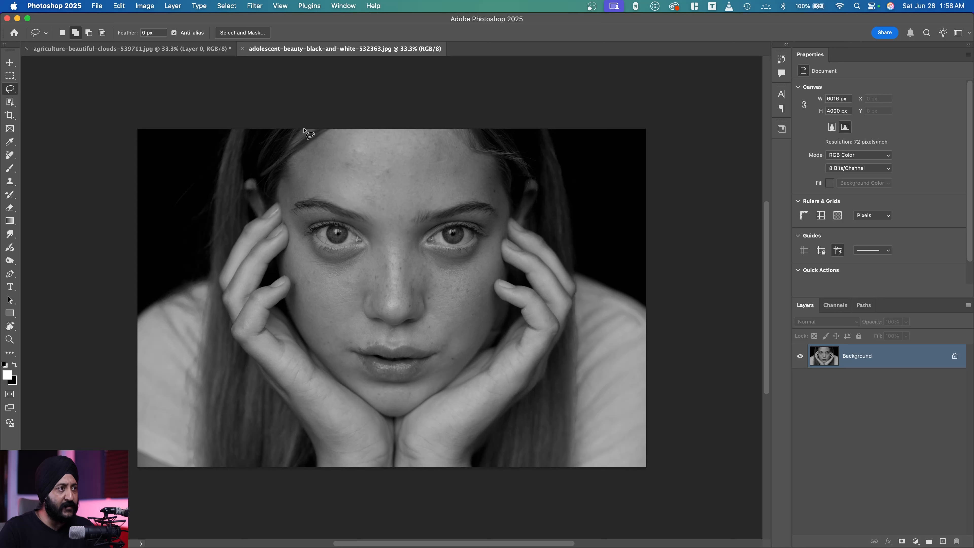
Select the face with the Lasso, adding the missed cheek edge beside the hand and subtracting the excess below the chin.
mouse_move(303, 129)
mouse_down()
mouse_move(275, 194)
mouse_move(288, 230)
mouse_move(277, 270)
mouse_move(309, 345)
mouse_move(350, 390)
mouse_move(395, 415)
mouse_move(467, 364)
mouse_up()
mouse_move(475, 353)
mouse_down()
mouse_move(498, 312)
mouse_move(494, 283)
mouse_move(500, 255)
mouse_up()
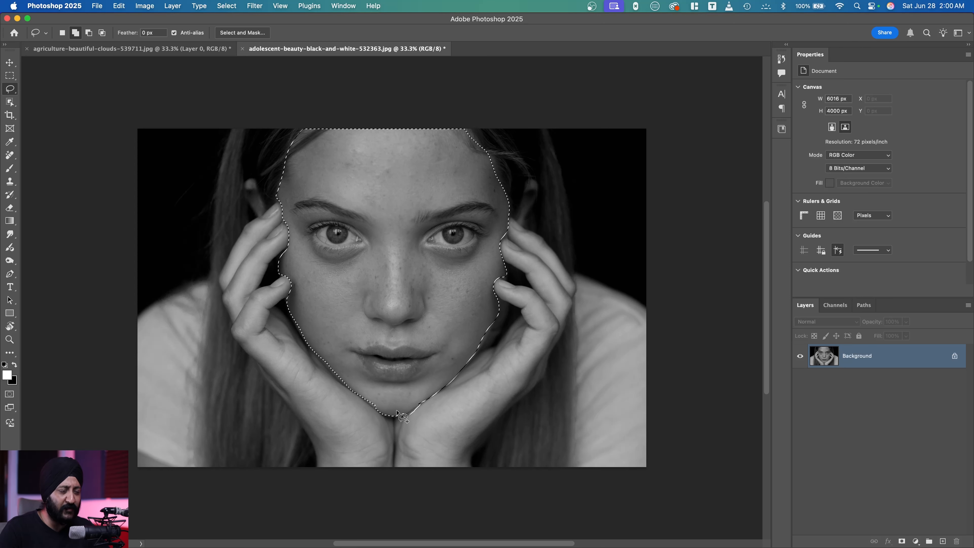
drag(399, 414, 401, 415)
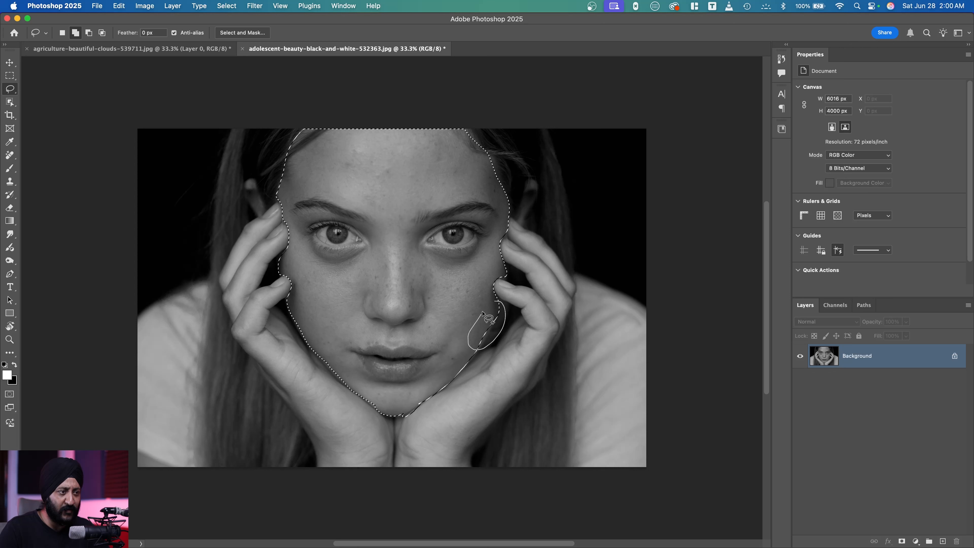
drag(498, 307, 499, 306)
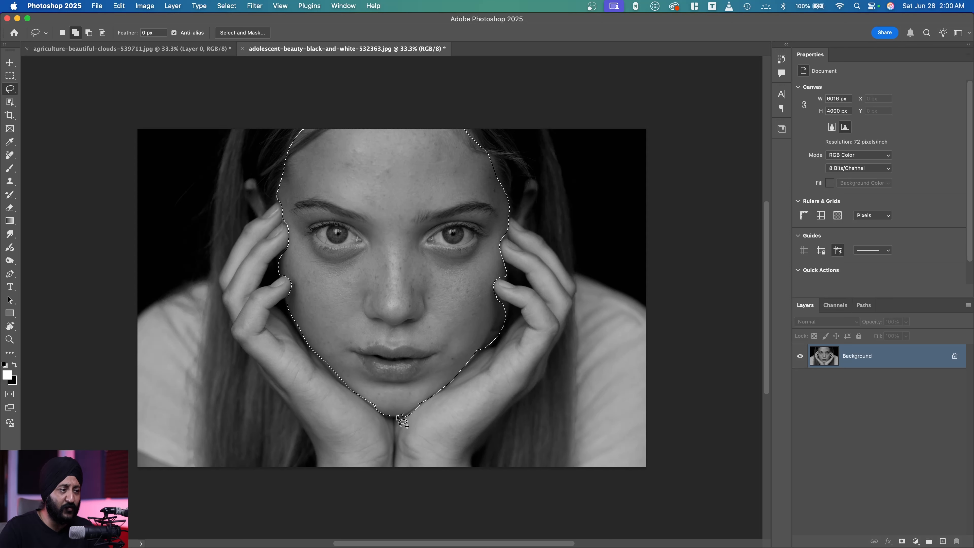
key(alt)
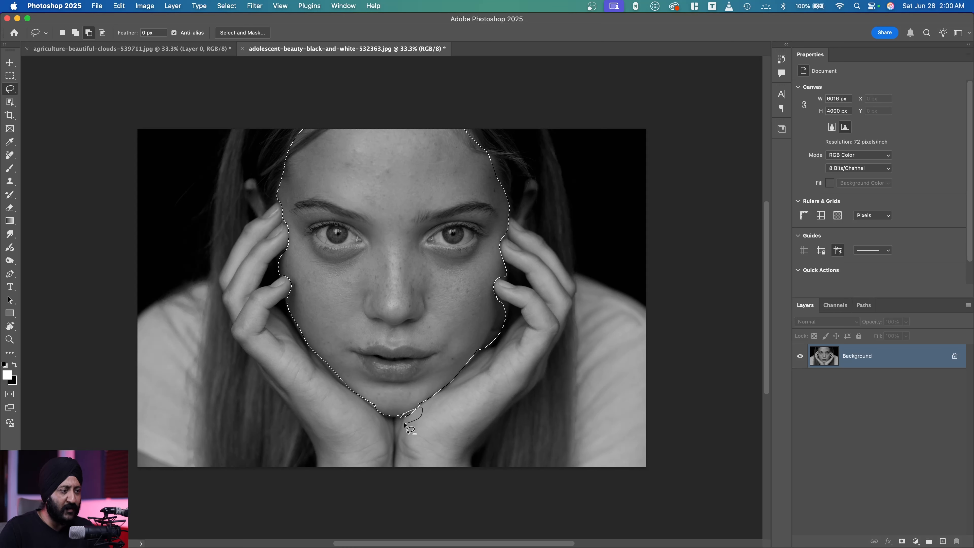
drag(400, 419, 401, 417)
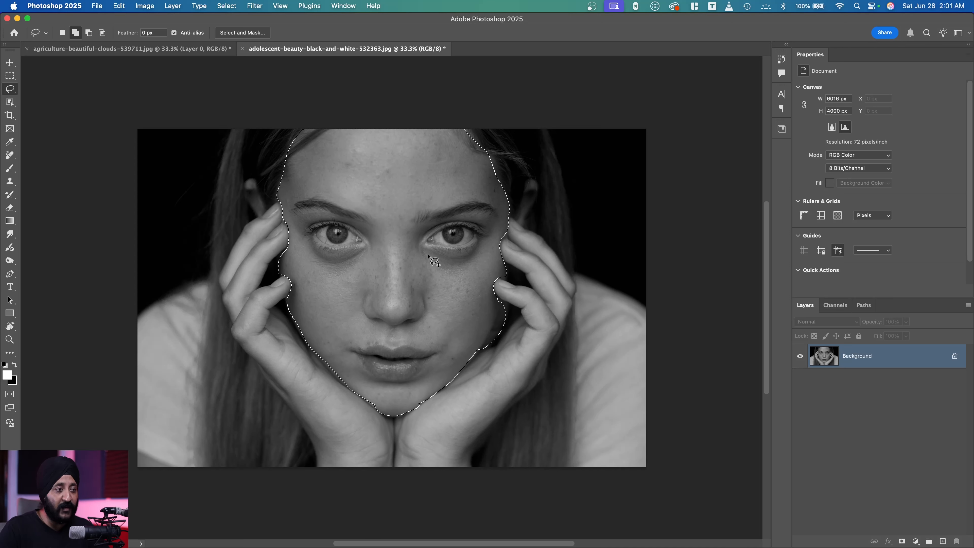
Brighten the selected face with a Curves adjustment at input 115, output 155, and apply it.
key(super+m)
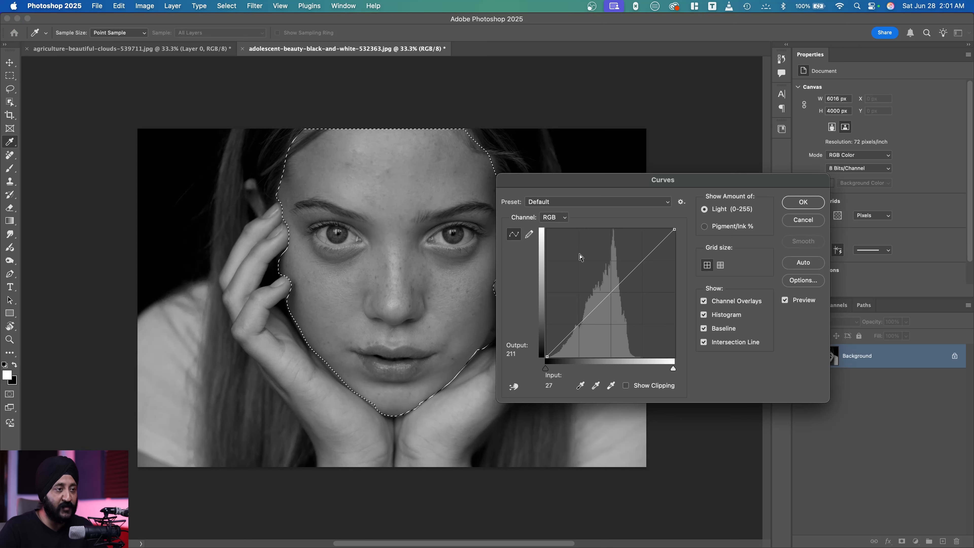
drag(624, 280, 604, 278)
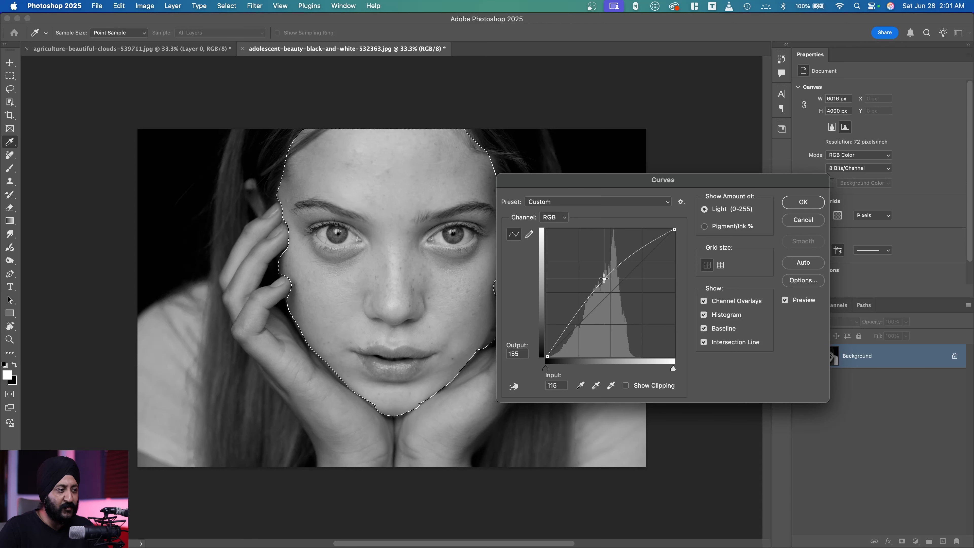
click(804, 202)
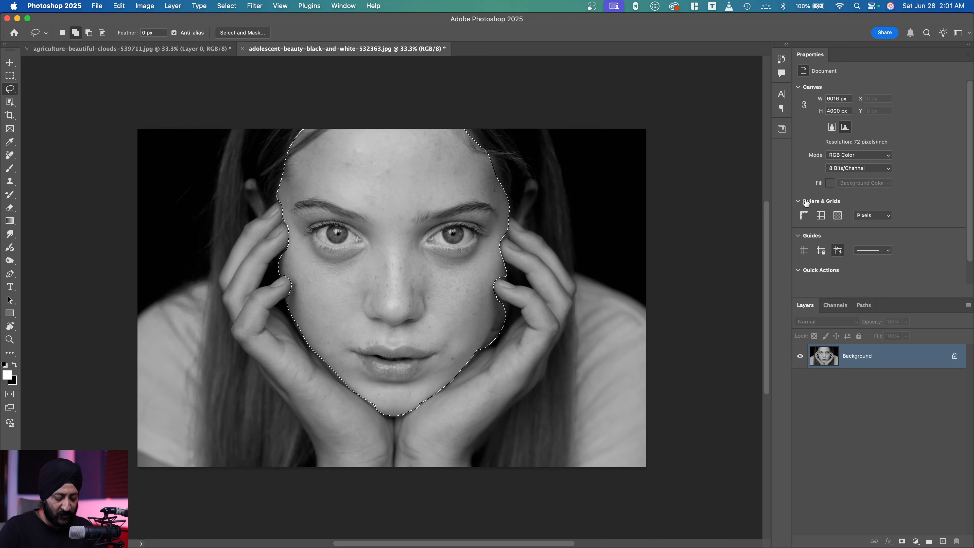
Deselect the face and examine the edges of the brightened area around the cheeks, chin and forehead.
key(super+d)
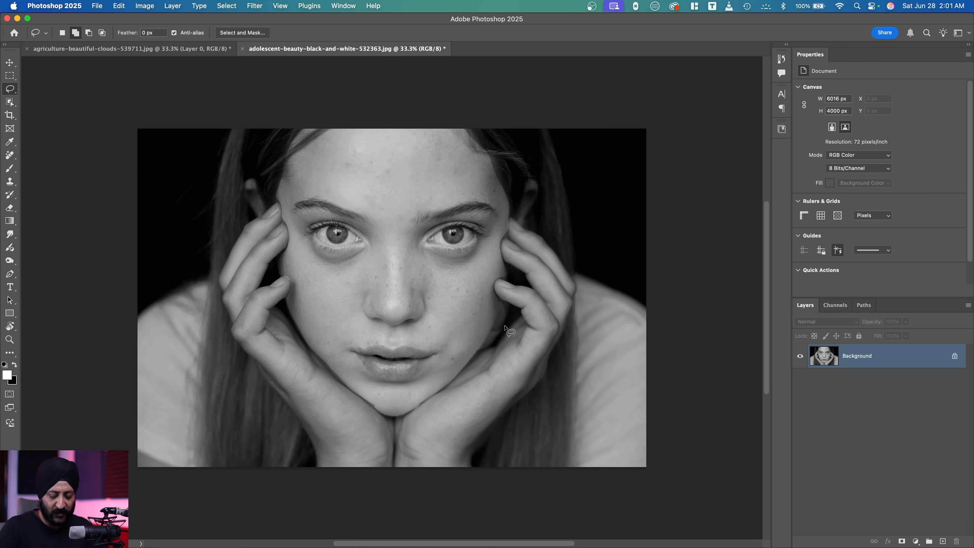
key(super+equal)
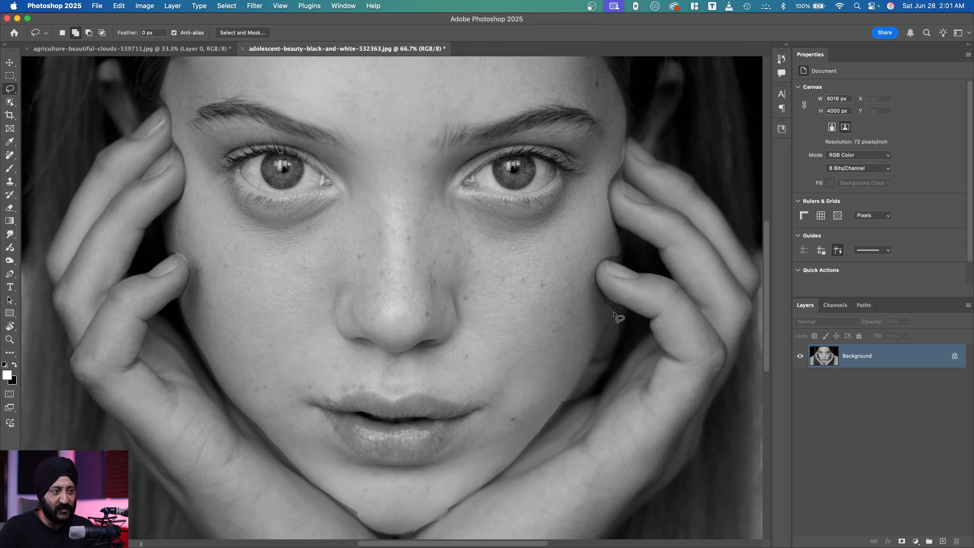
scroll(483, 446, down, 5)
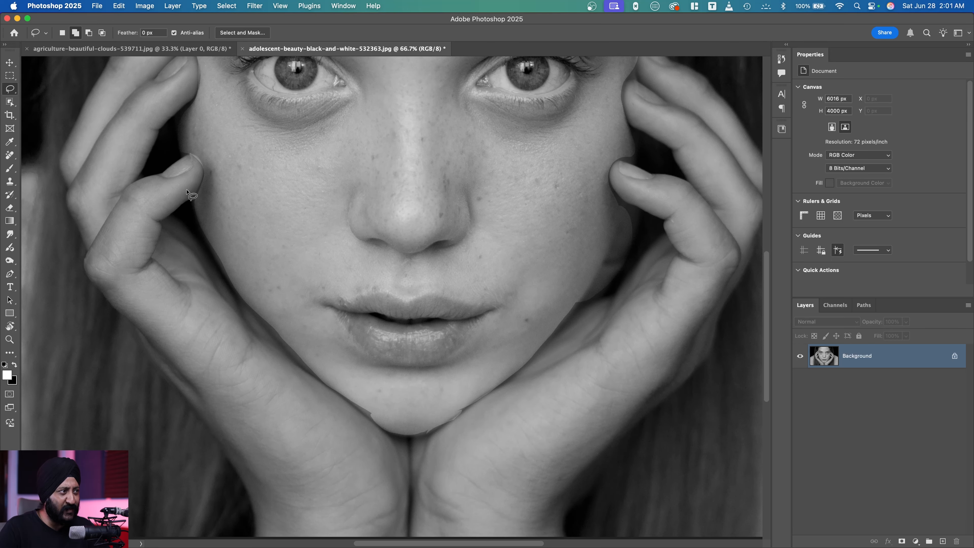
scroll(210, 159, up, 12)
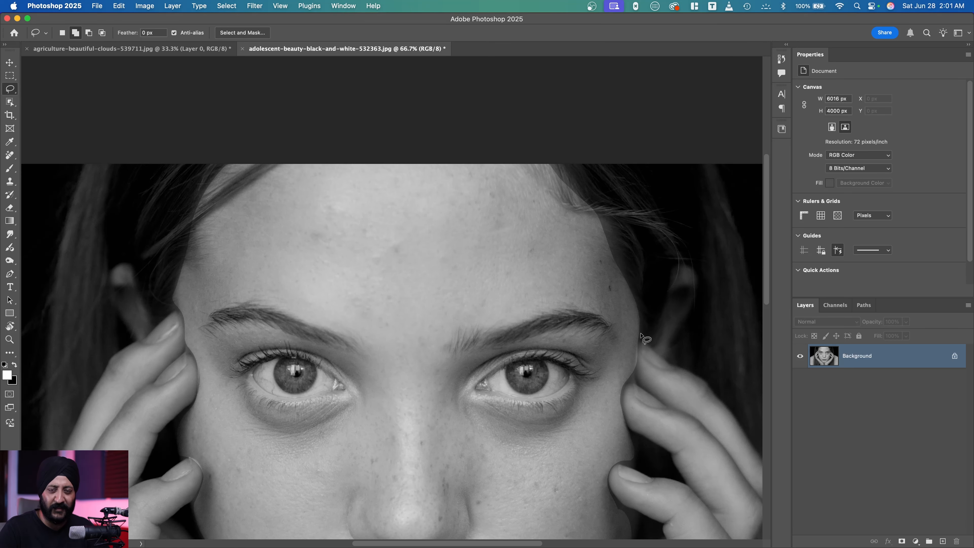
key(super+minus)
key(super+minus)
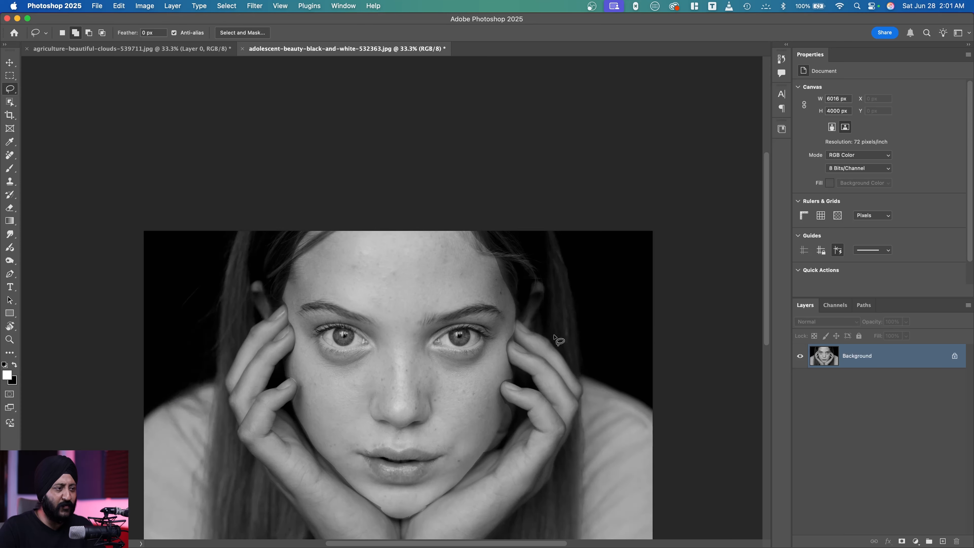
drag(427, 427, 435, 324)
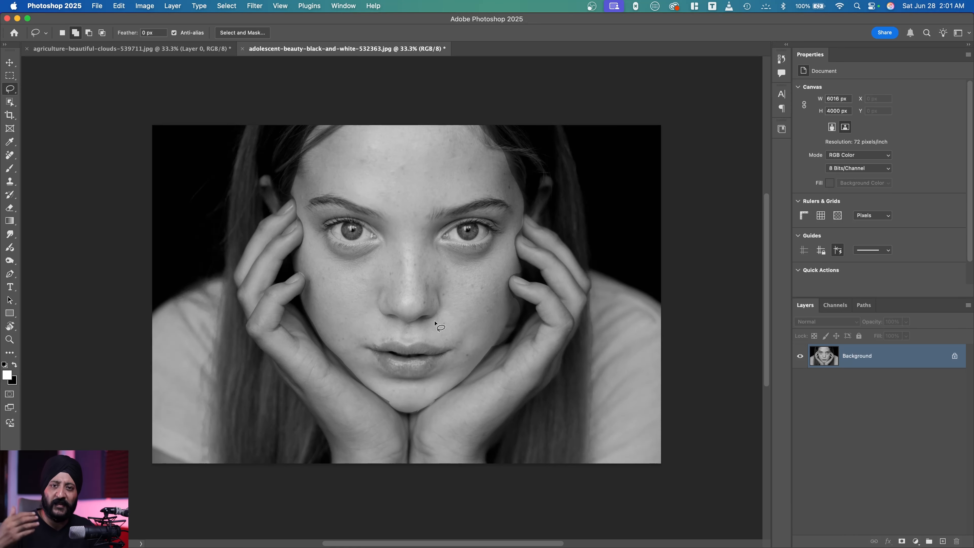
Undo the deselection and the Curves brightening, and feather the restored face selection by 200 pixels.
key(super+z)
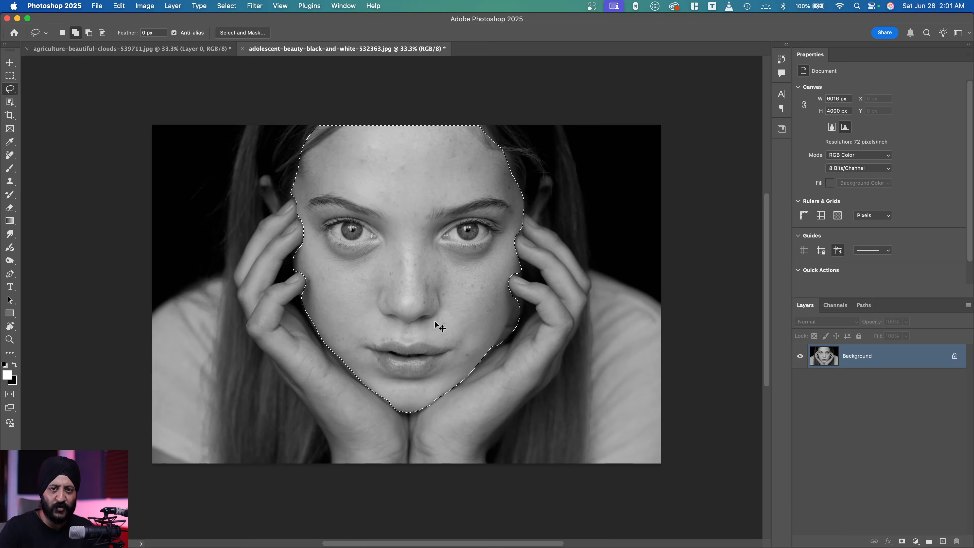
key(super+z)
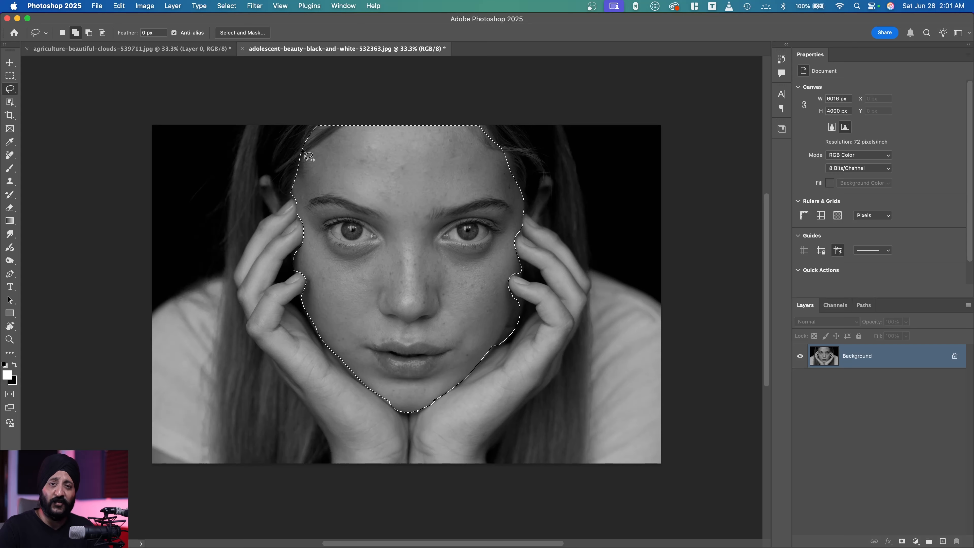
click(221, 6)
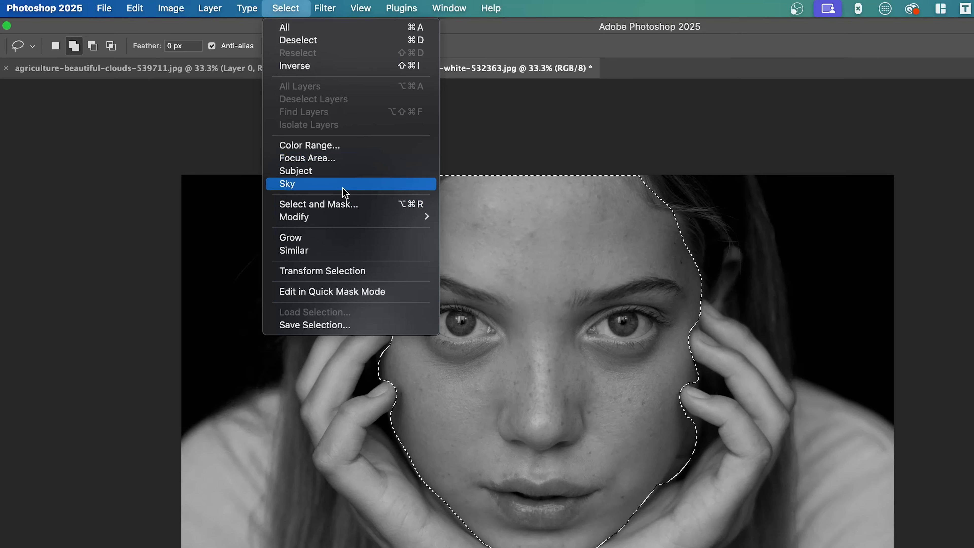
mouse_move(297, 177)
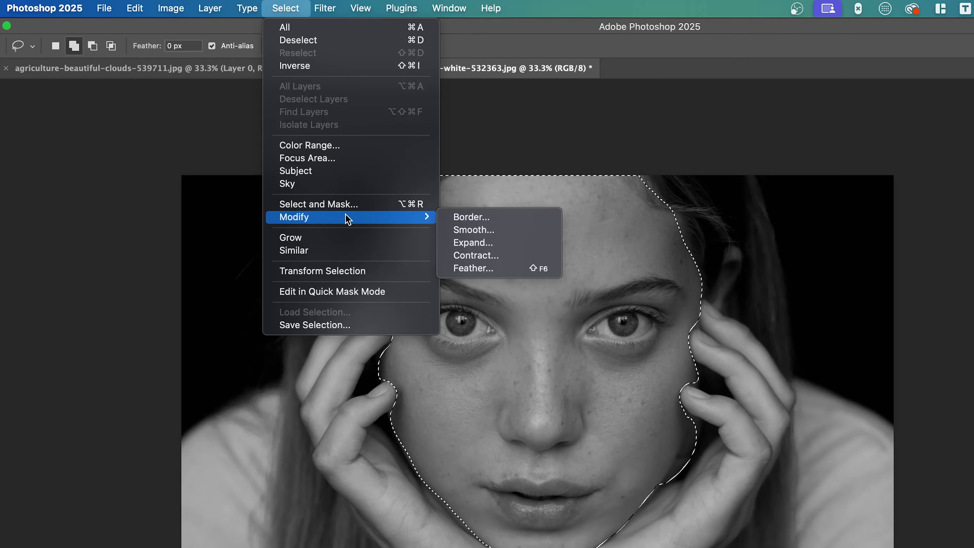
click(505, 267)
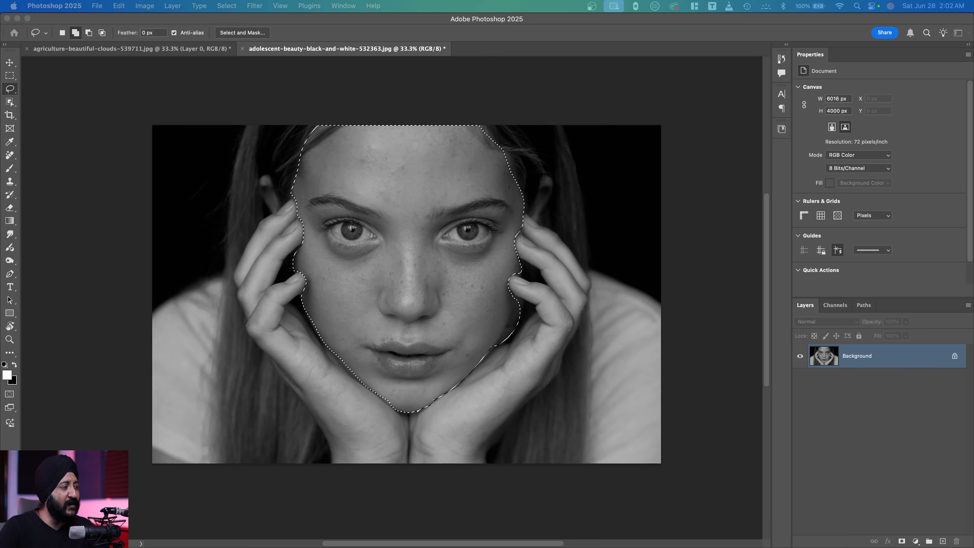
drag(627, 232, 686, 228)
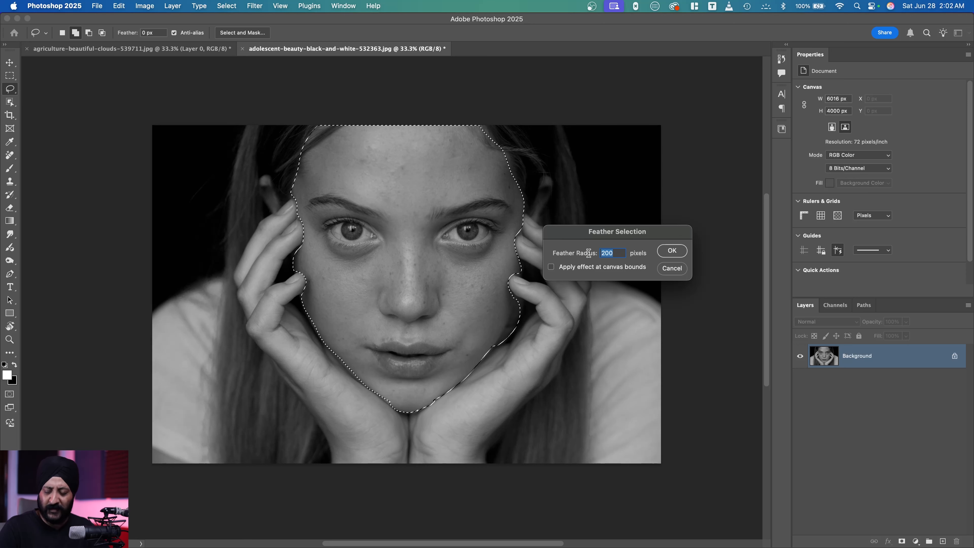
click(678, 251)
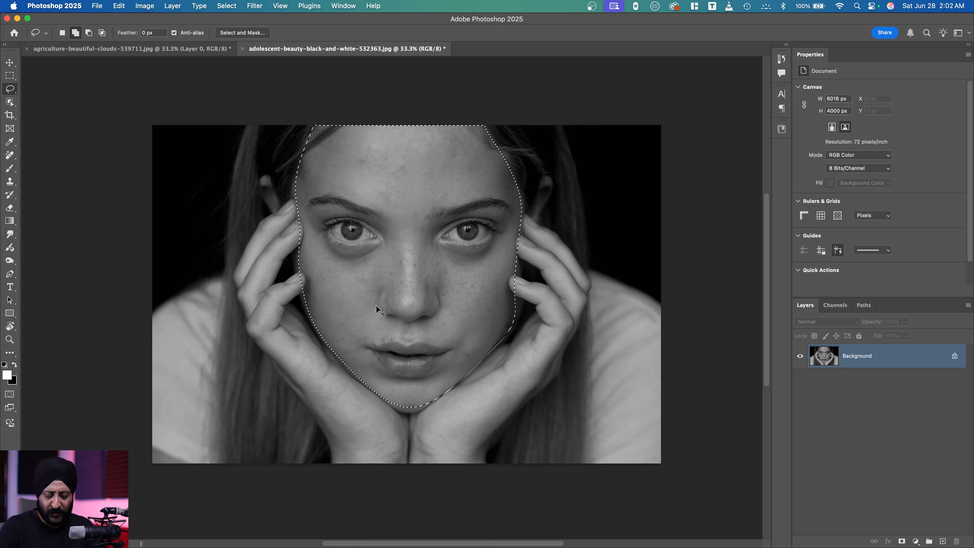
Try brightening the feathered face with Curves at input 103, output 157, and deselect it, undoing the deselection and adjustment.
key(super+m)
drag(617, 287, 598, 277)
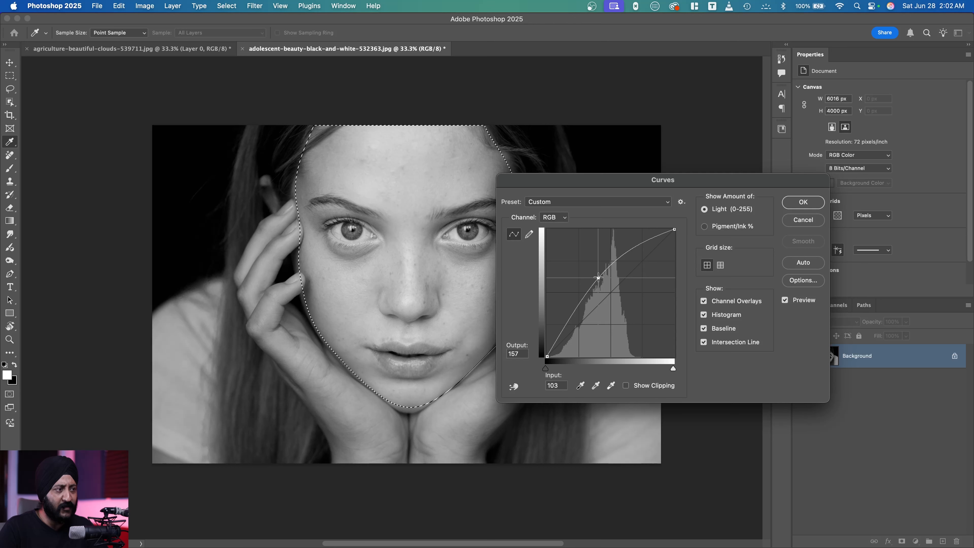
click(803, 201)
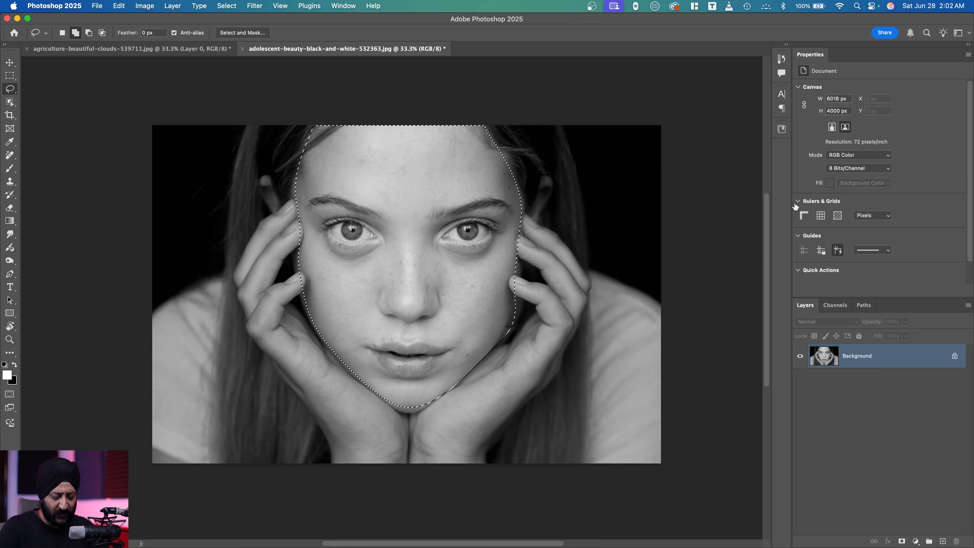
key(super+d)
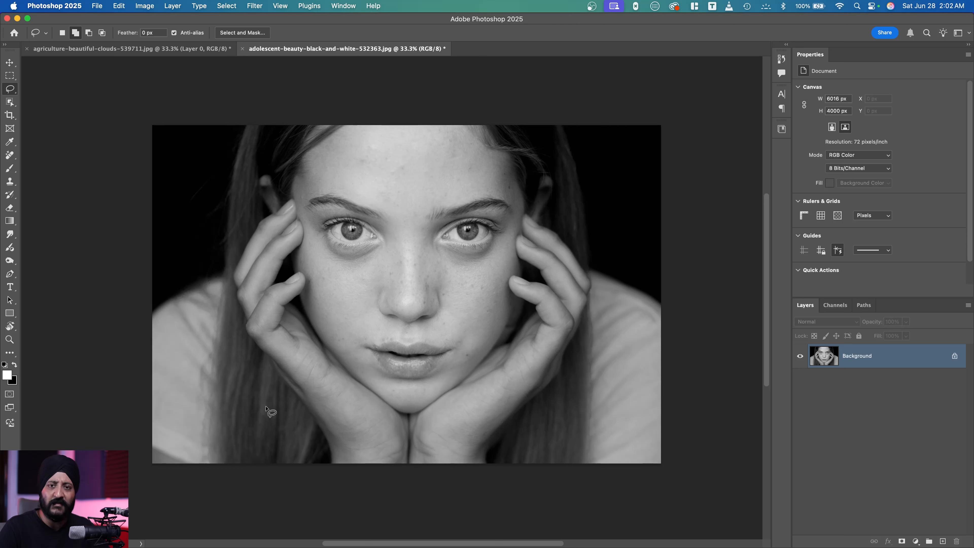
key(super+z)
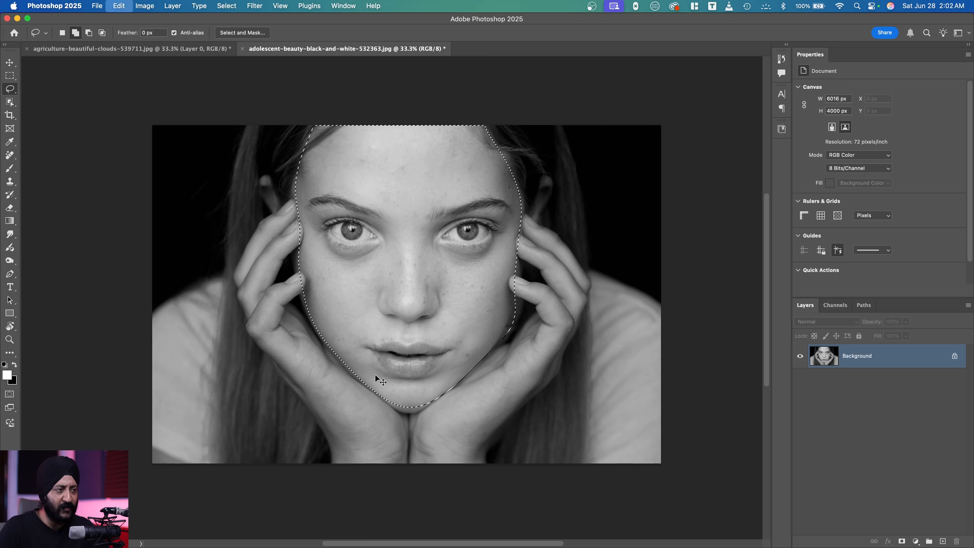
key(super+z)
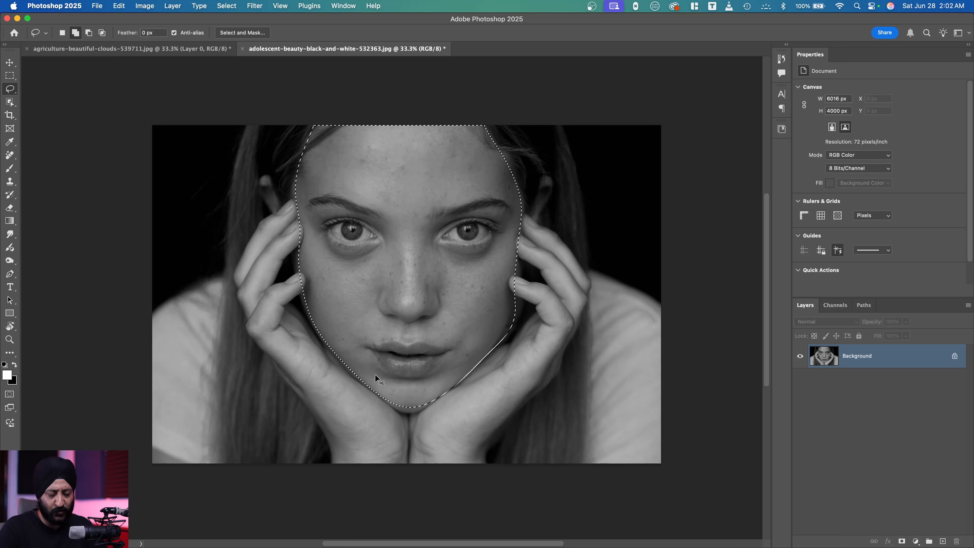
Darken the feathered face selection with a Curves adjustment, apply it, and deselect.
key(super+m)
drag(626, 278, 625, 310)
click(810, 203)
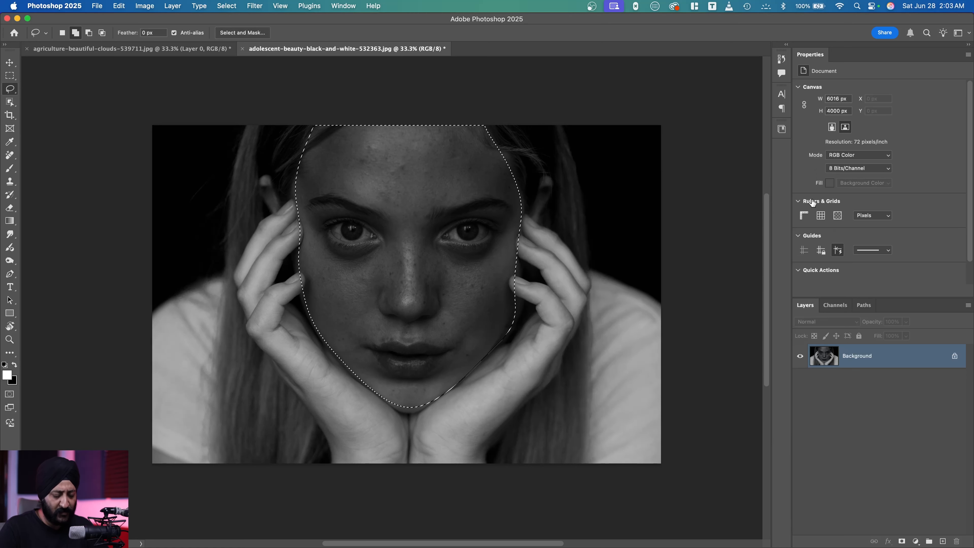
key(super+d)
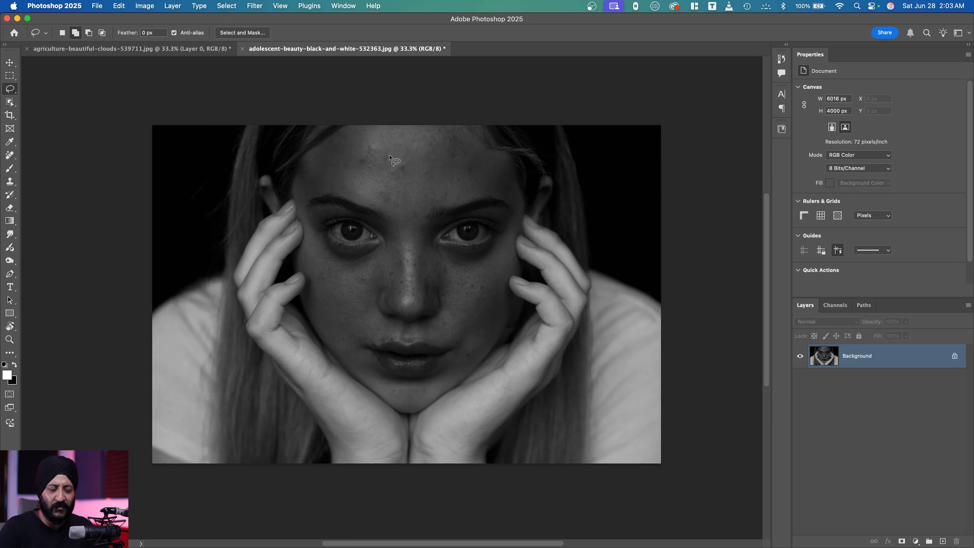
Restore the original brightness and unfeathered face selection, darken it with Curves at input 159, output 94, and deselect.
mouse_move(403, 410)
mouse_down()
mouse_move(563, 319)
mouse_move(495, 347)
mouse_up()
key(ctrl+m)
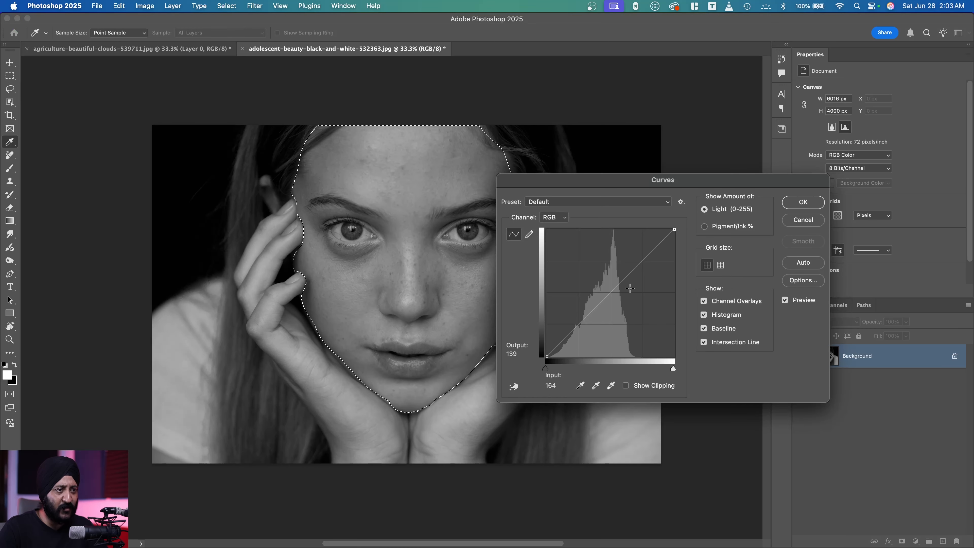
drag(621, 284, 626, 308)
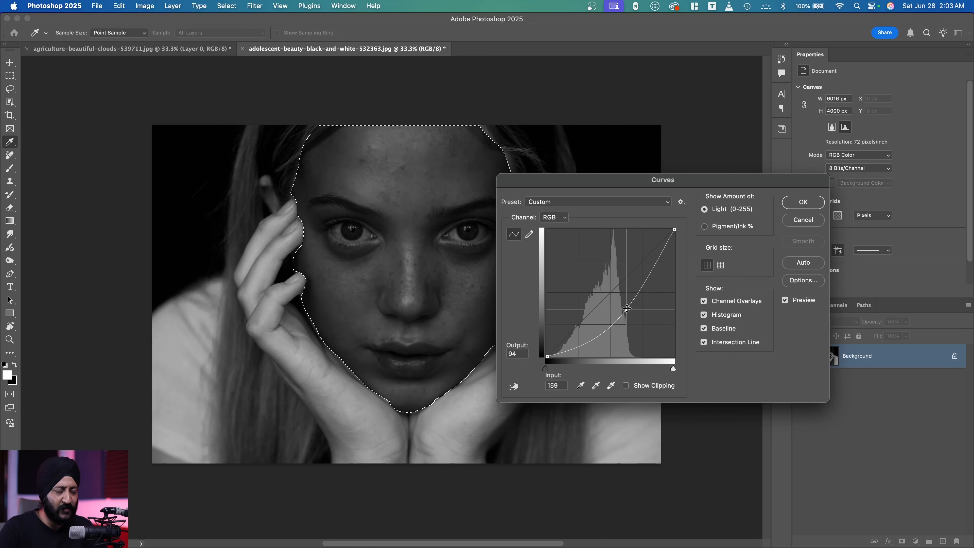
click(800, 204)
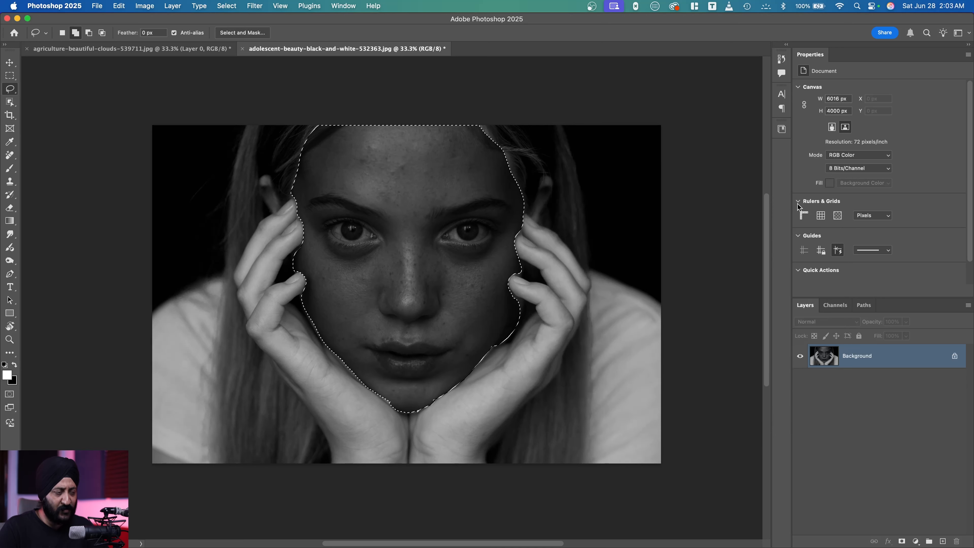
key(ctrl+d)
Examine the edges of the darkened face, and undo the deselection and the Curves darkening.
key(super+plus)
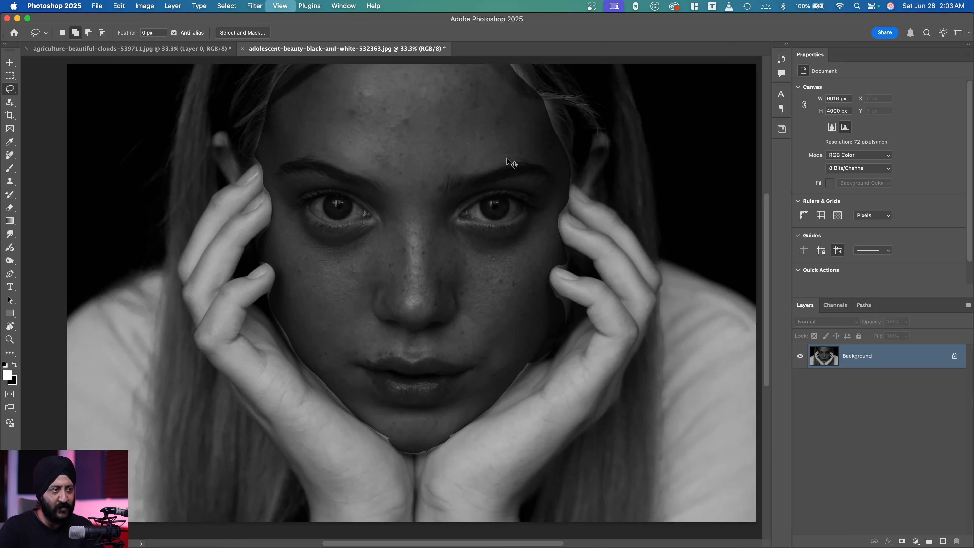
key(super+plus)
mouse_move(289, 149)
mouse_down()
mouse_move(293, 284)
mouse_move(328, 123)
mouse_up()
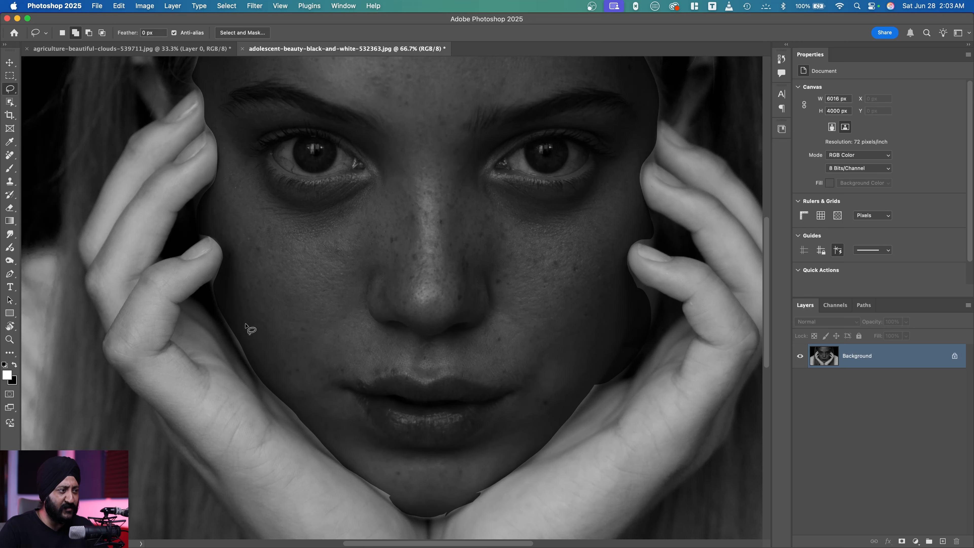
key(super+minus)
key(super+minus)
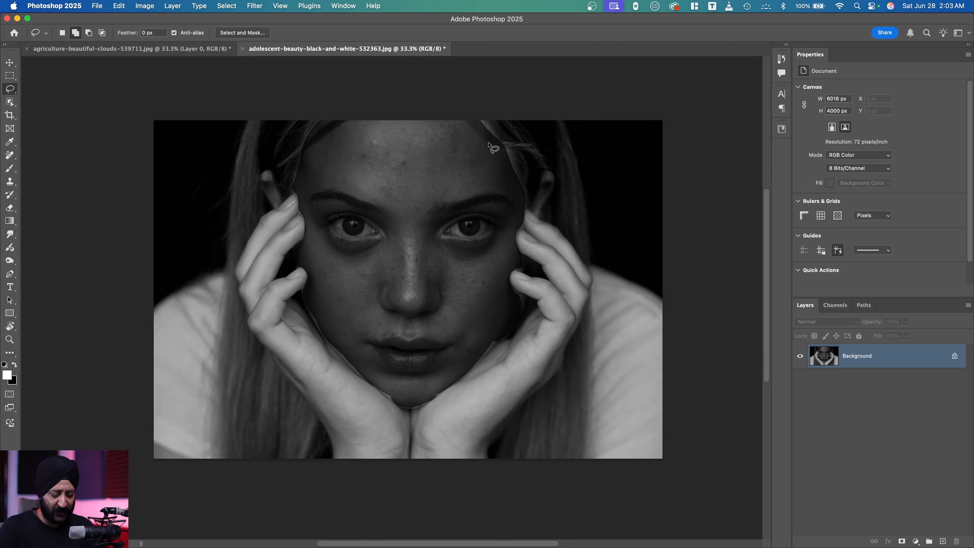
mouse_move(492, 151)
mouse_down()
mouse_move(480, 121)
mouse_move(488, 142)
mouse_up()
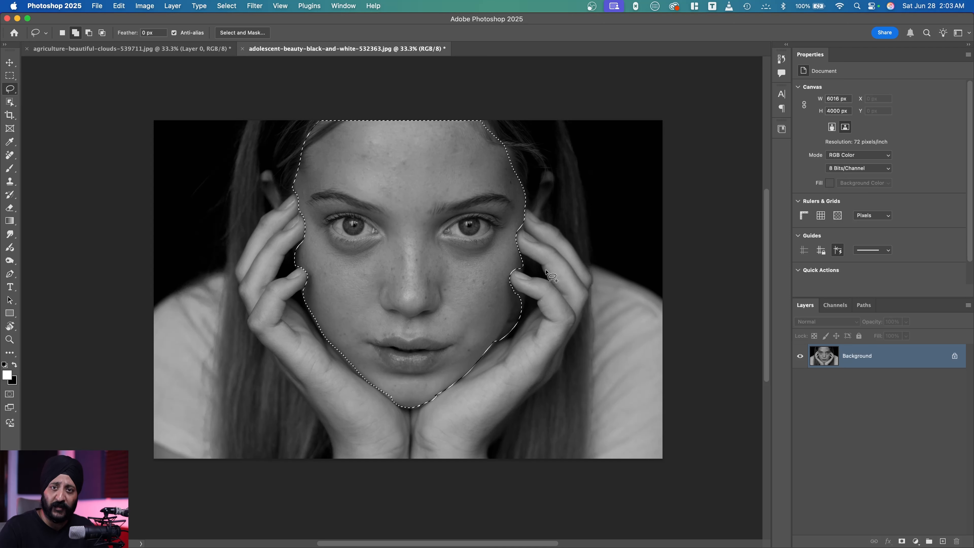
Convert the locked Background into a regular layer named Layer 0.
double_click(904, 355)
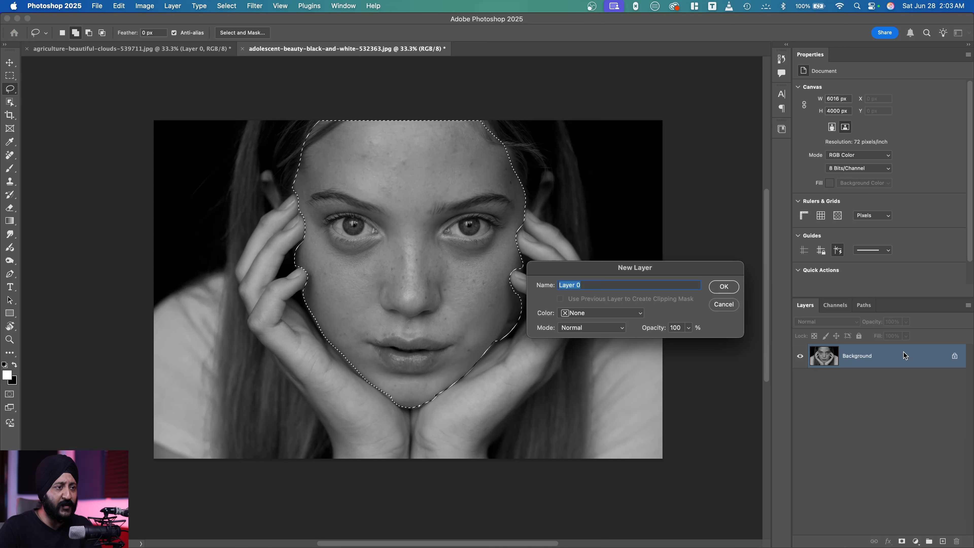
click(723, 286)
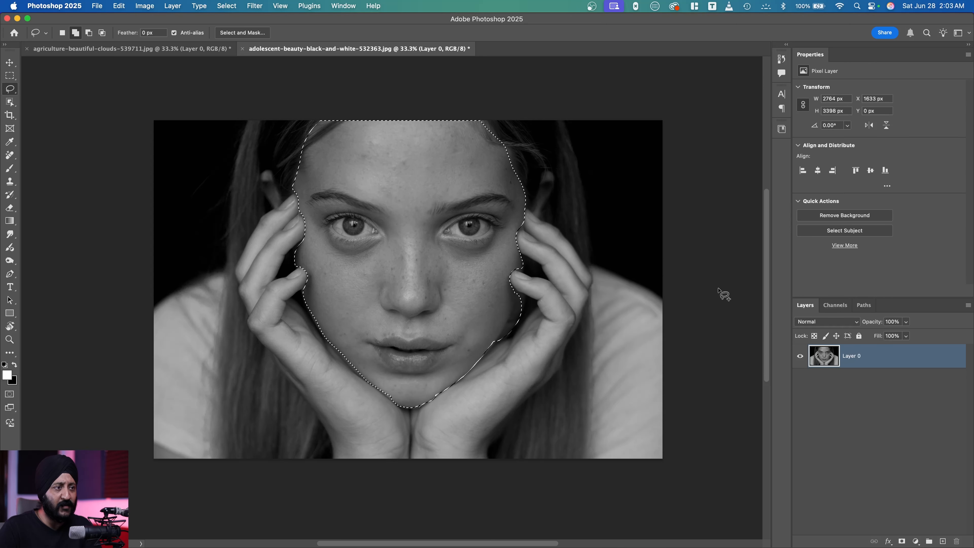
Try deleting the unfeathered face selection from Layer 0 and deselecting, undoing the deselection and the deletion.
key(BackSpace)
key(super+d)
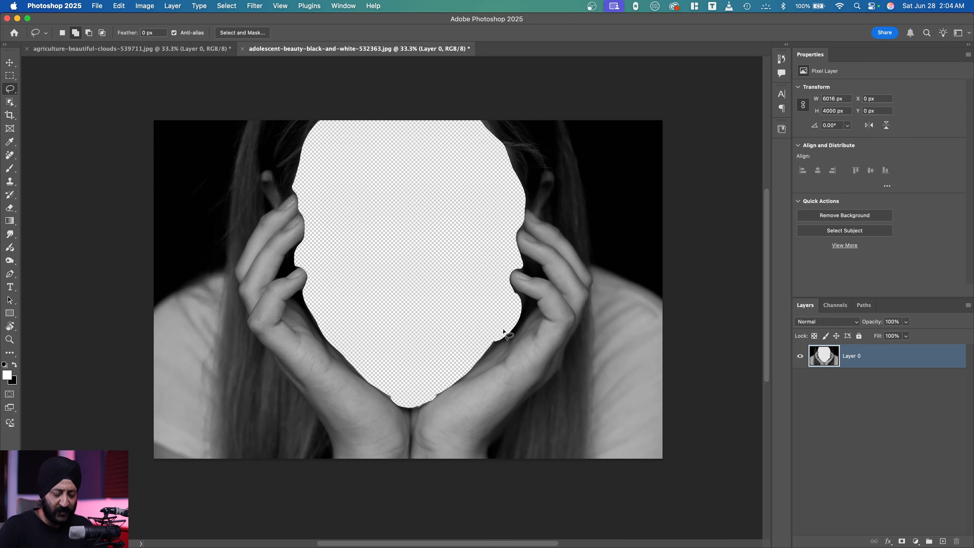
key(super+z)
key(super+z)
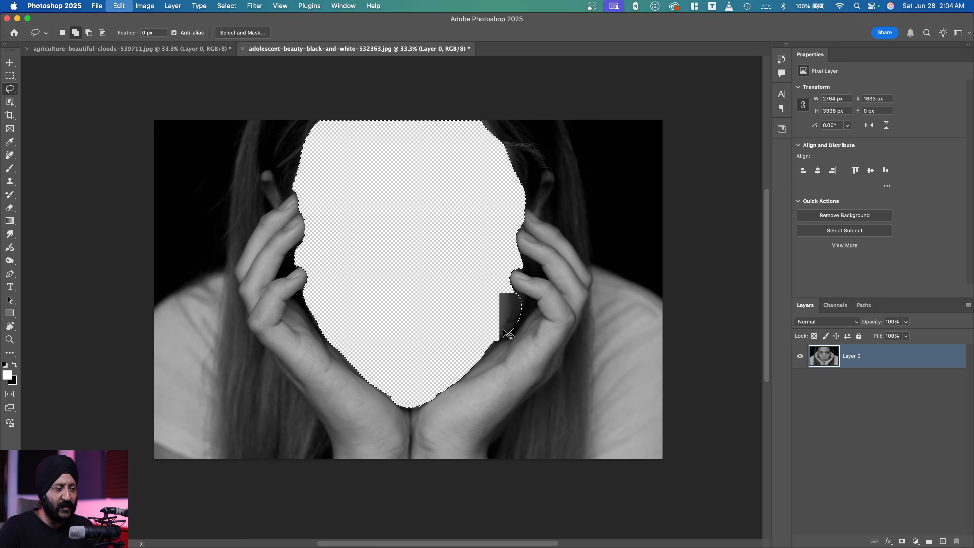
Feather the face selection by 200 pixels, and delete the feathered area from Layer 0, clearing the selection.
click(231, 5)
mouse_move(267, 156)
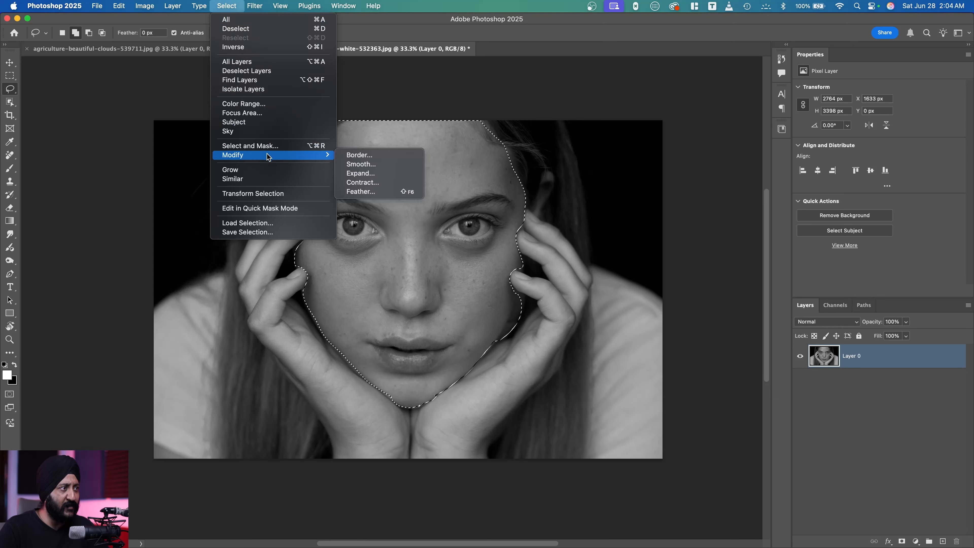
click(363, 191)
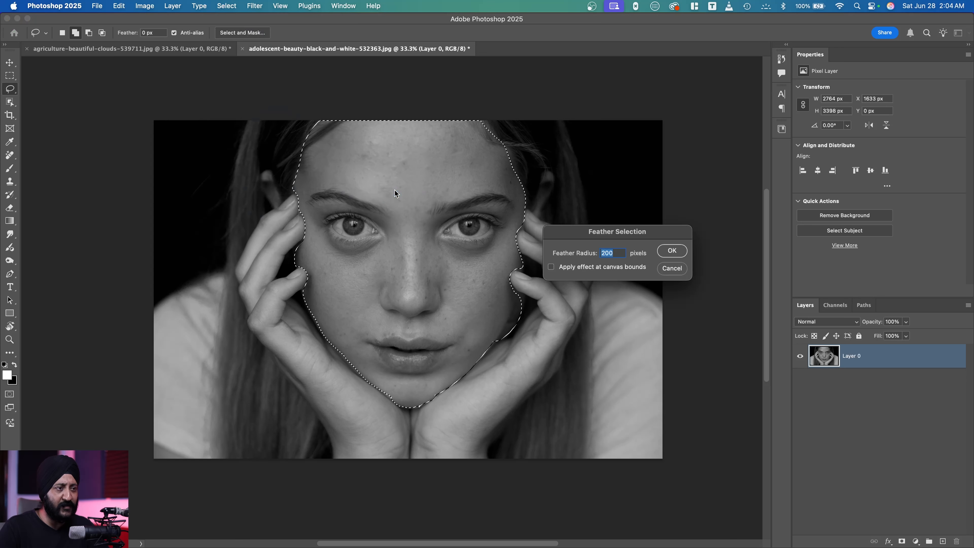
click(672, 252)
key(Delete)
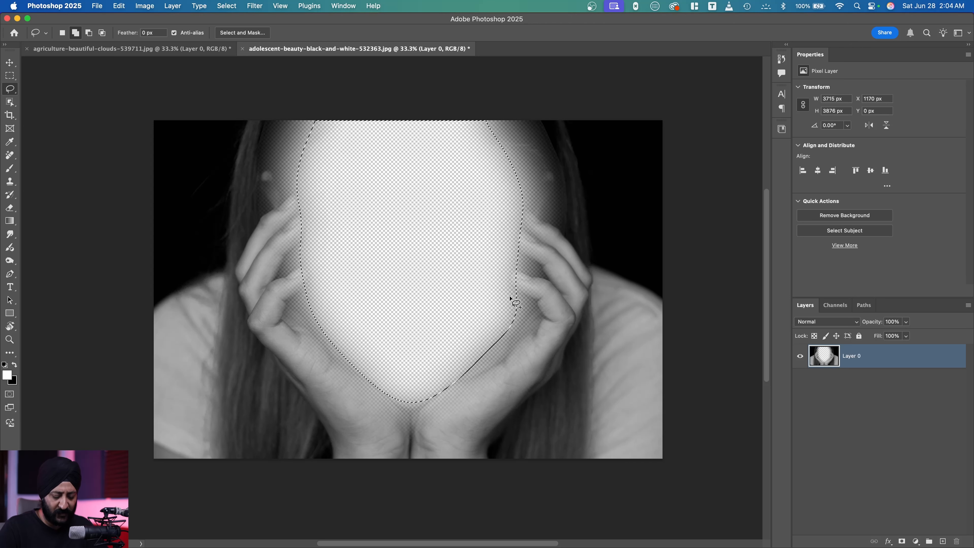
key(super+d)
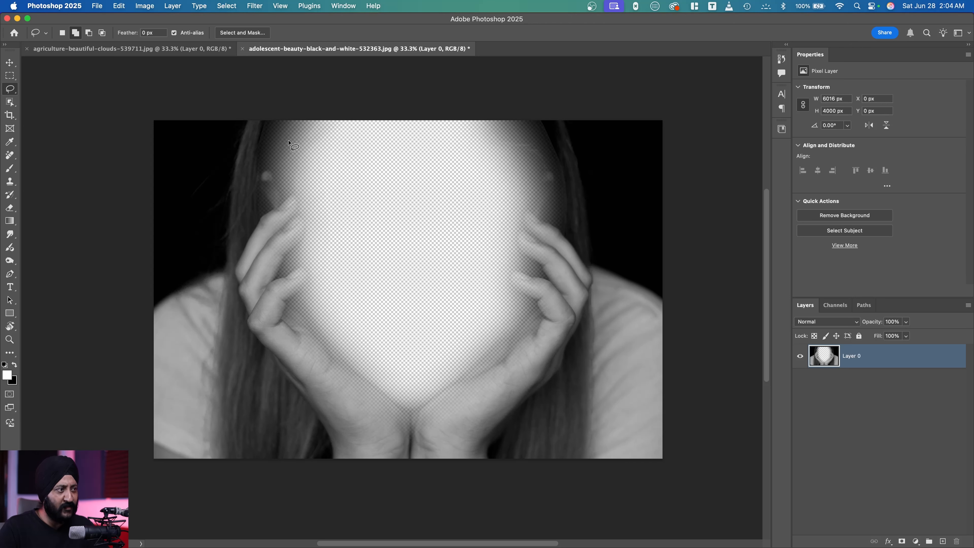